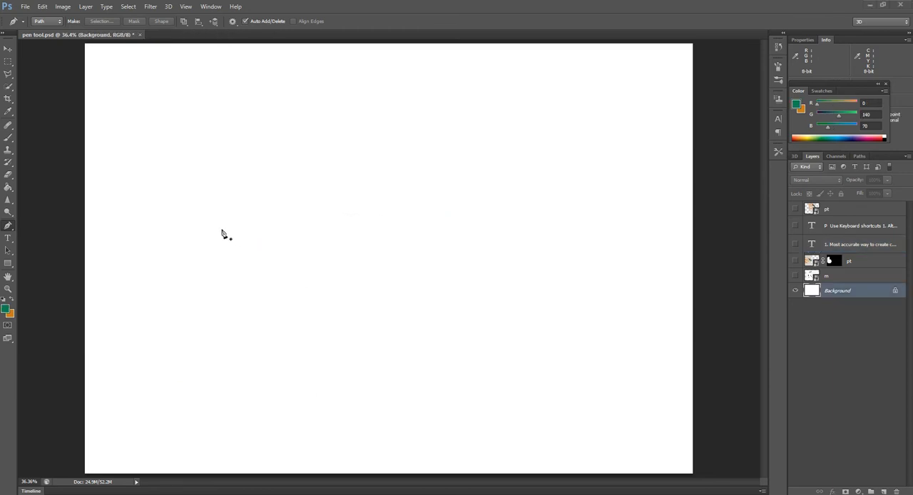
Step: Draw a closed jagged path around the canvas with the Pen tool, using straight zigzag segments and one curved anchor on the left side
{"action": "left_click", "coordinate": [10, 228]}
{"action": "left_click", "coordinate": [13, 229]}
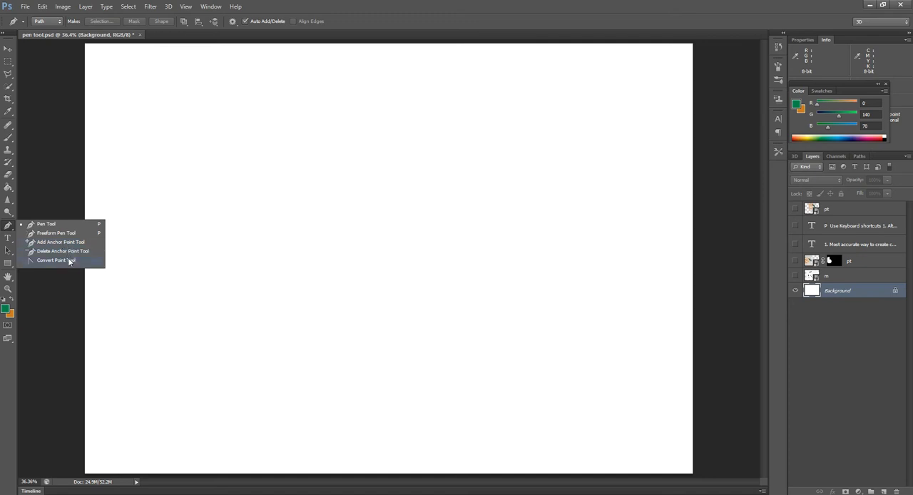
{"action": "left_click", "coordinate": [43, 225]}
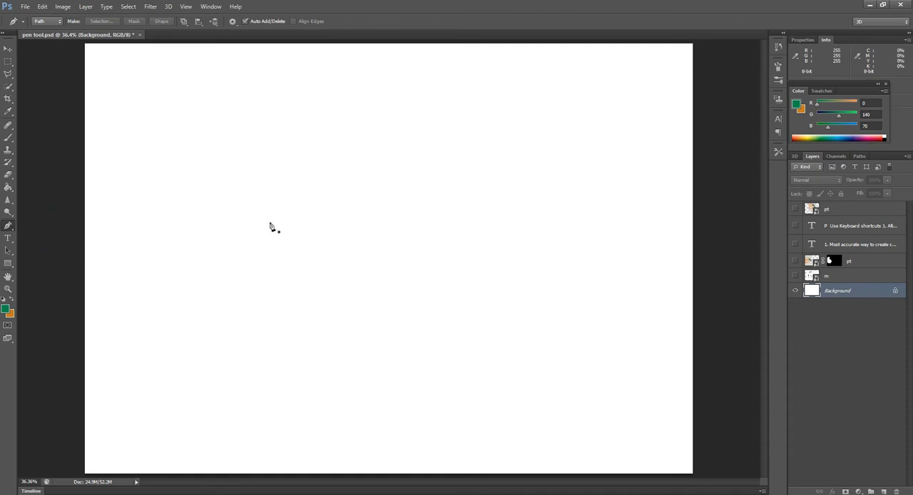
{"action": "left_click", "coordinate": [183, 168]}
{"action": "left_click", "coordinate": [242, 80]}
{"action": "left_click", "coordinate": [250, 192]}
{"action": "left_click", "coordinate": [308, 85]}
{"action": "left_click", "coordinate": [339, 191]}
{"action": "left_click", "coordinate": [404, 74]}
{"action": "left_click", "coordinate": [442, 202]}
{"action": "left_click", "coordinate": [486, 84]}
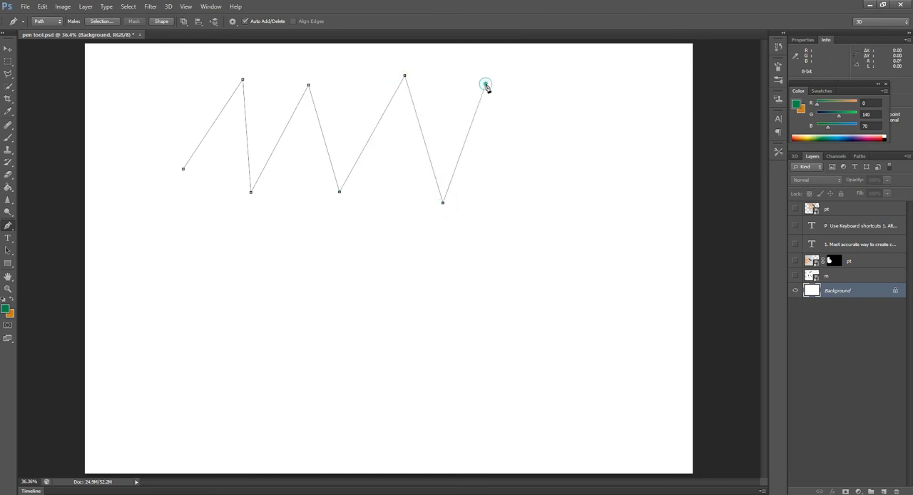
{"action": "left_click", "coordinate": [551, 175]}
{"action": "left_click", "coordinate": [612, 226]}
{"action": "left_click", "coordinate": [488, 280]}
{"action": "left_click", "coordinate": [644, 312]}
{"action": "left_click", "coordinate": [471, 343]}
{"action": "left_click", "coordinate": [623, 384]}
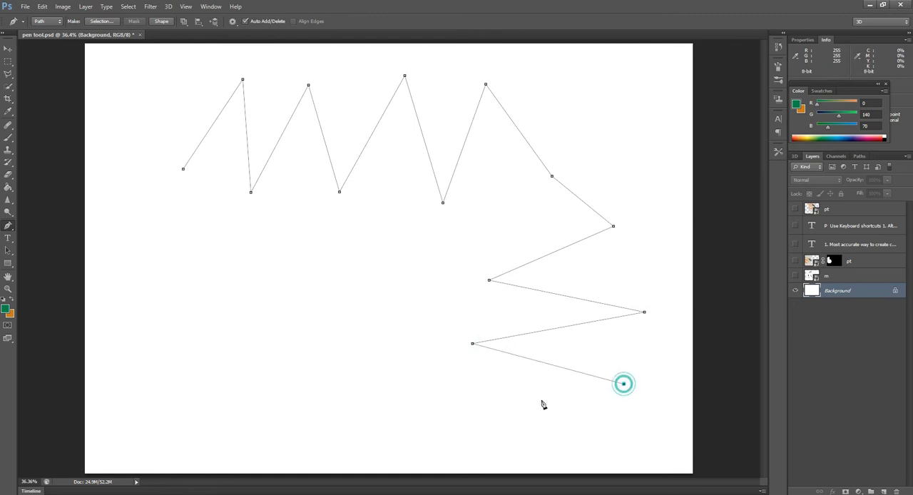
{"action": "left_click", "coordinate": [510, 405]}
{"action": "left_click", "coordinate": [473, 437]}
{"action": "left_click", "coordinate": [421, 314]}
{"action": "left_click", "coordinate": [410, 409]}
{"action": "left_click", "coordinate": [390, 308]}
{"action": "left_click", "coordinate": [371, 408]}
{"action": "left_click", "coordinate": [319, 314]}
{"action": "left_click", "coordinate": [285, 407]}
{"action": "left_click", "coordinate": [236, 323]}
{"action": "left_click", "coordinate": [151, 346]}
{"action": "left_click", "coordinate": [167, 285]}
{"action": "left_click", "coordinate": [139, 260]}
{"action": "left_click_drag", "start_coordinate": [125, 206], "coordinate": [175, 238]}
{"action": "left_click", "coordinate": [137, 145]}
{"action": "left_click", "coordinate": [130, 75]}
{"action": "left_click", "coordinate": [147, 114]}
{"action": "left_click", "coordinate": [164, 152]}
{"action": "left_click", "coordinate": [180, 85]}
{"action": "left_click", "coordinate": [184, 171]}
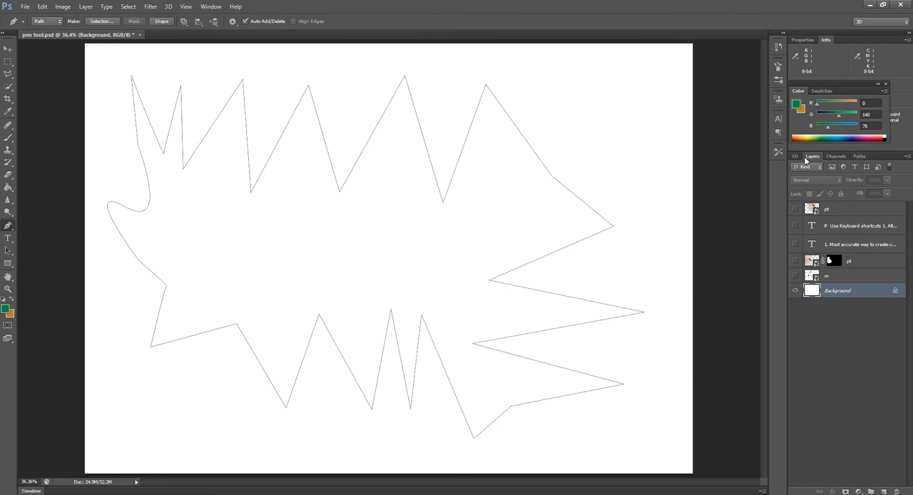
Step: Load the jagged work path as a selection and return to the layer list
{"action": "left_click", "coordinate": [859, 157]}
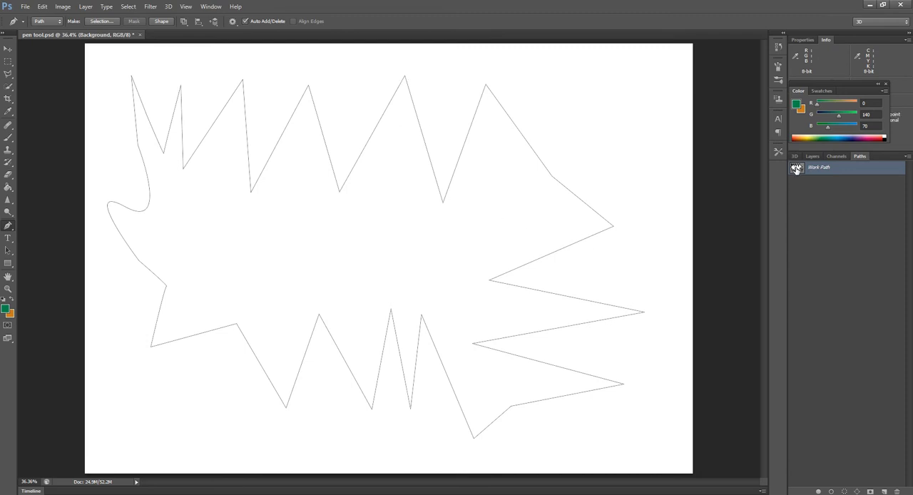
{"action": "left_click_drag", "start_coordinate": [796, 169], "coordinate": [798, 169]}
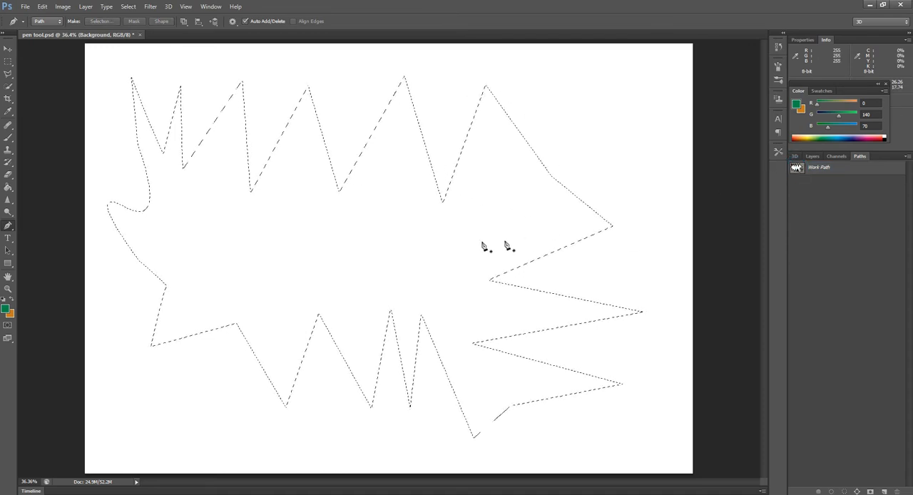
{"action": "left_click", "coordinate": [813, 156]}
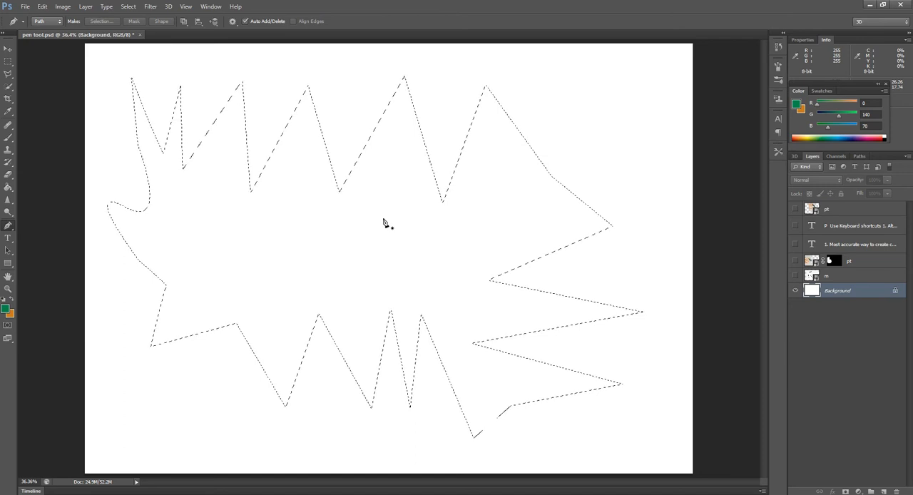
Step: Set the foreground colour to RGB 251, 175, 23 and fill the jagged selection on the Background layer with the Paint Bucket
{"action": "left_click", "coordinate": [805, 134]}
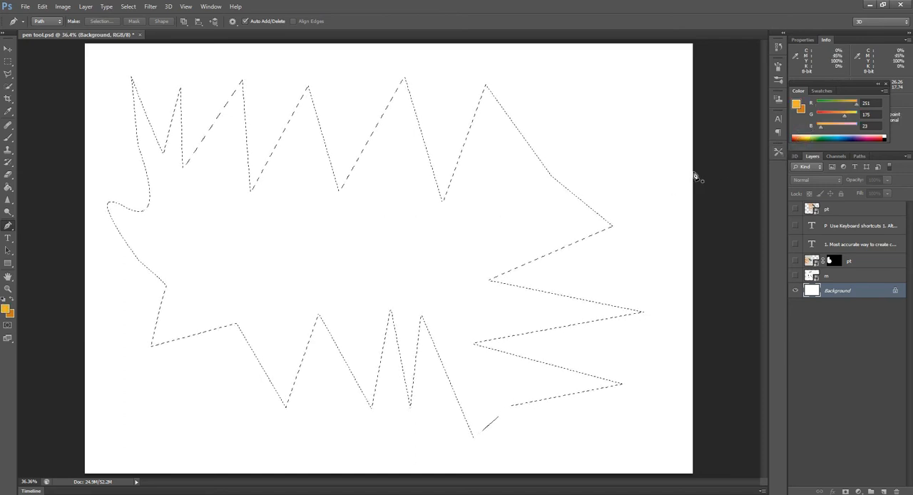
{"action": "left_click", "coordinate": [8, 188]}
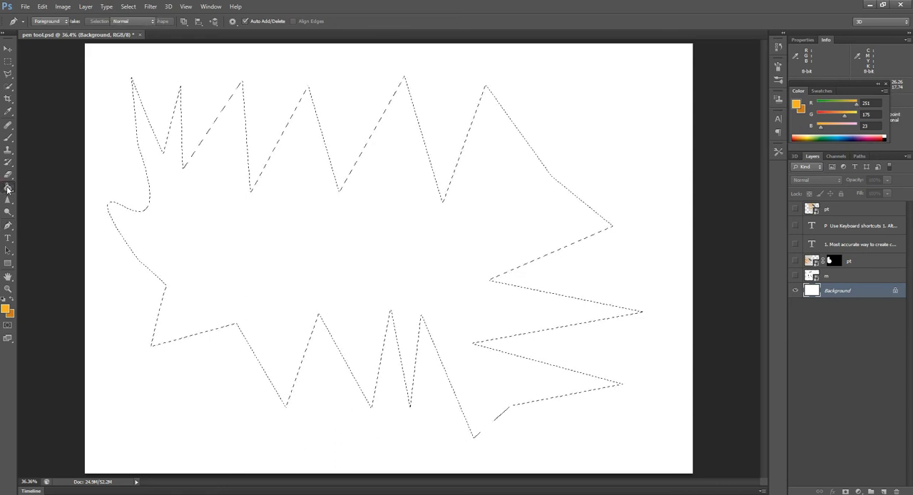
{"action": "left_click", "coordinate": [207, 234]}
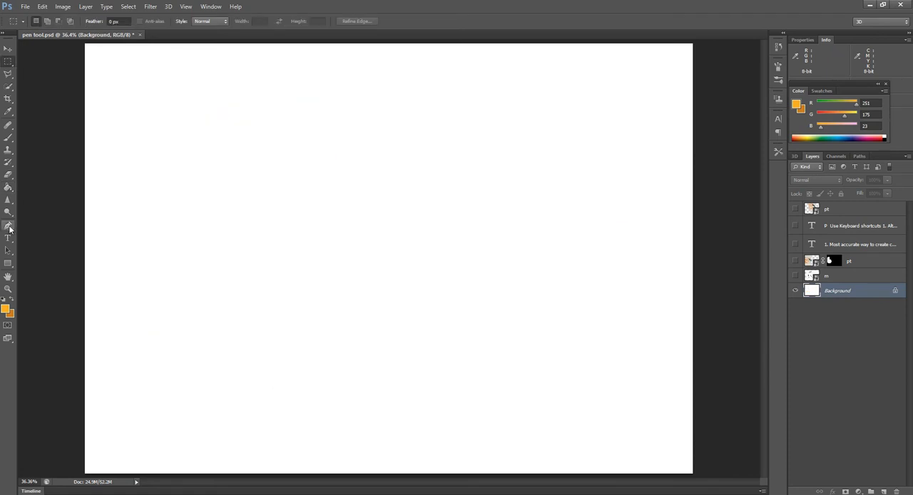
Step: Draw a closed curved path with the Pen tool, forming two humps with a dip between them and a wavy base
{"action": "left_click", "coordinate": [9, 226]}
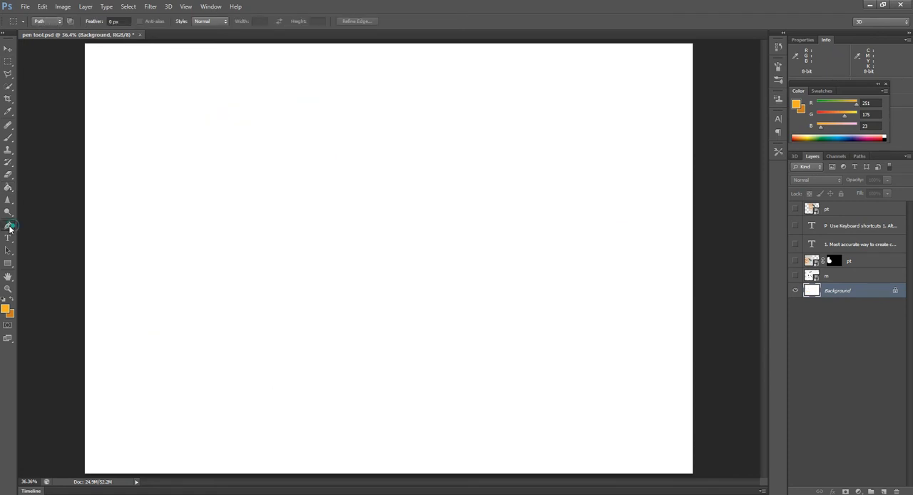
{"action": "left_click", "coordinate": [197, 168]}
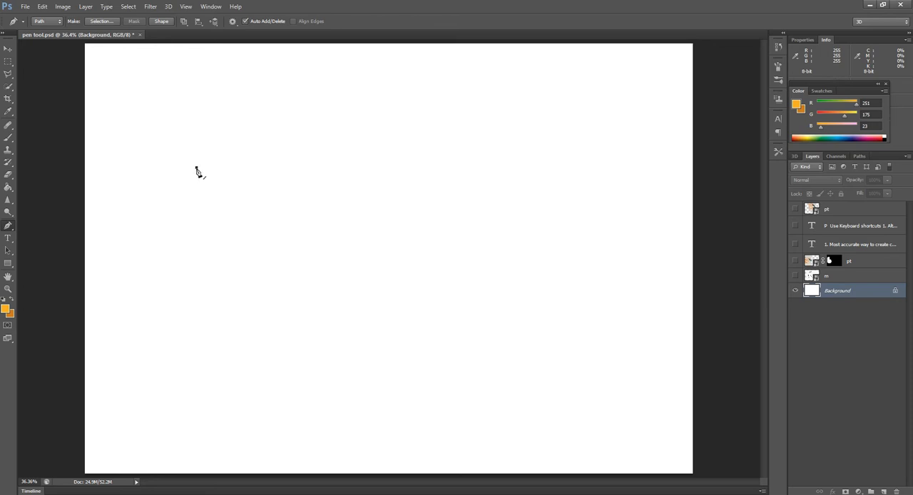
{"action": "left_click", "coordinate": [357, 113]}
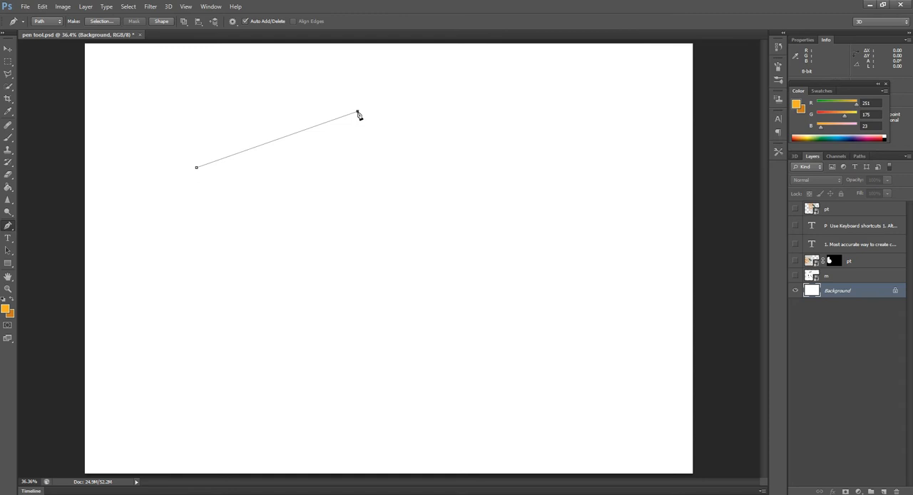
{"action": "left_click_drag", "start_coordinate": [360, 114], "coordinate": [447, 166]}
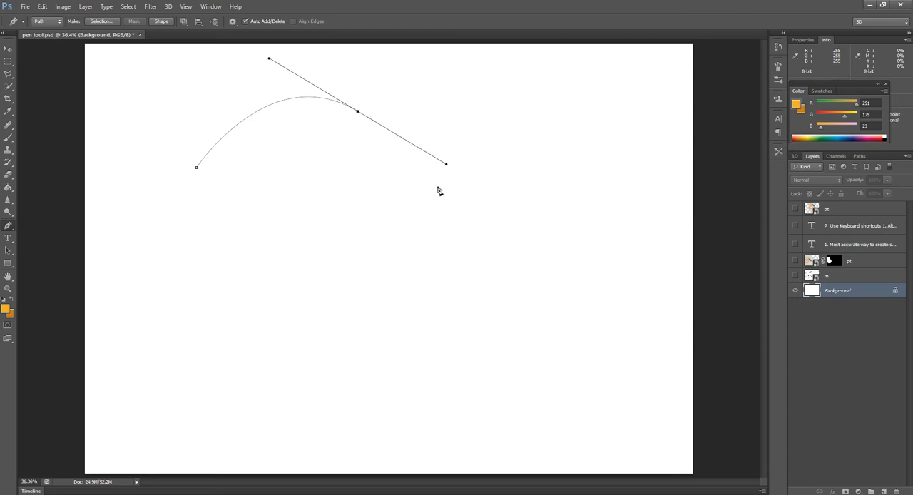
{"action": "left_click", "coordinate": [464, 244]}
{"action": "left_click_drag", "start_coordinate": [464, 244], "coordinate": [564, 193]}
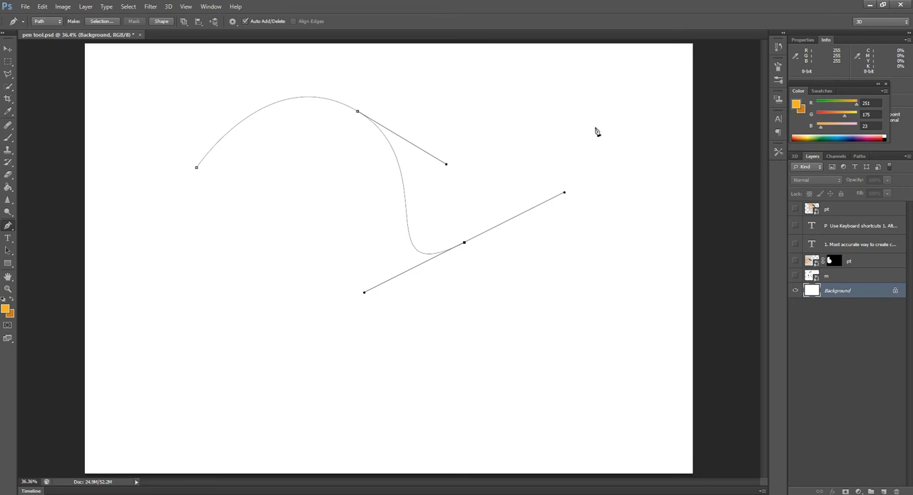
{"action": "left_click_drag", "start_coordinate": [603, 109], "coordinate": [666, 148]}
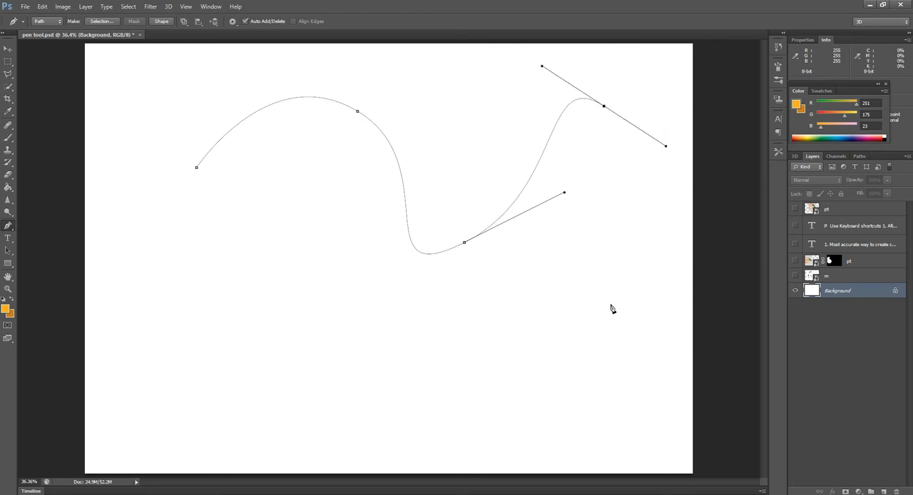
{"action": "left_click_drag", "start_coordinate": [610, 315], "coordinate": [540, 329]}
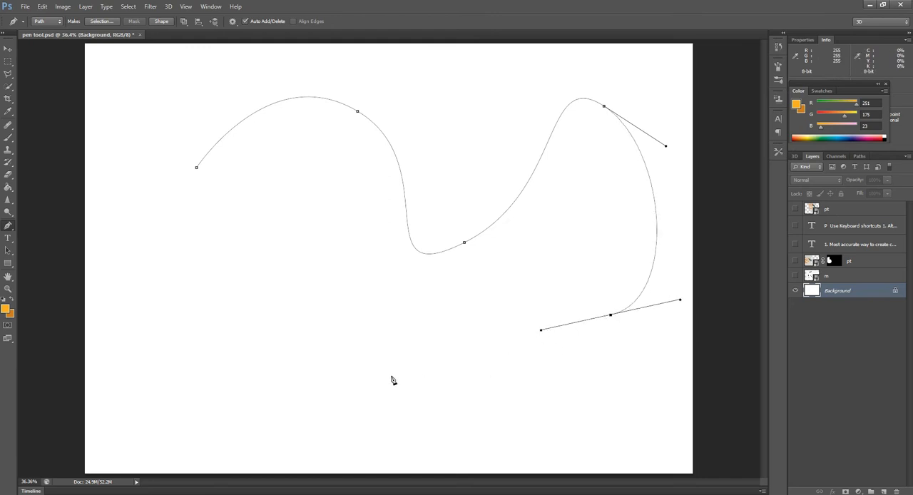
{"action": "left_click_drag", "start_coordinate": [288, 349], "coordinate": [208, 295]}
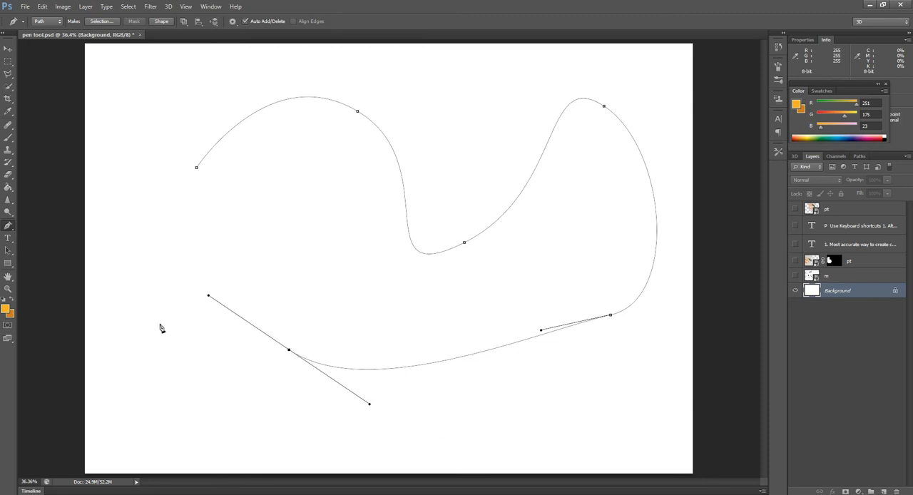
{"action": "left_click_drag", "start_coordinate": [121, 277], "coordinate": [122, 247]}
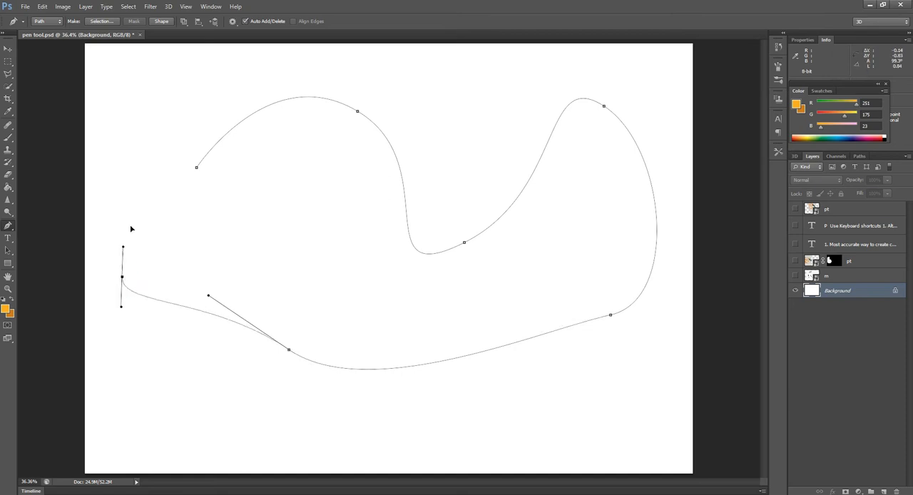
{"action": "left_click", "coordinate": [197, 167]}
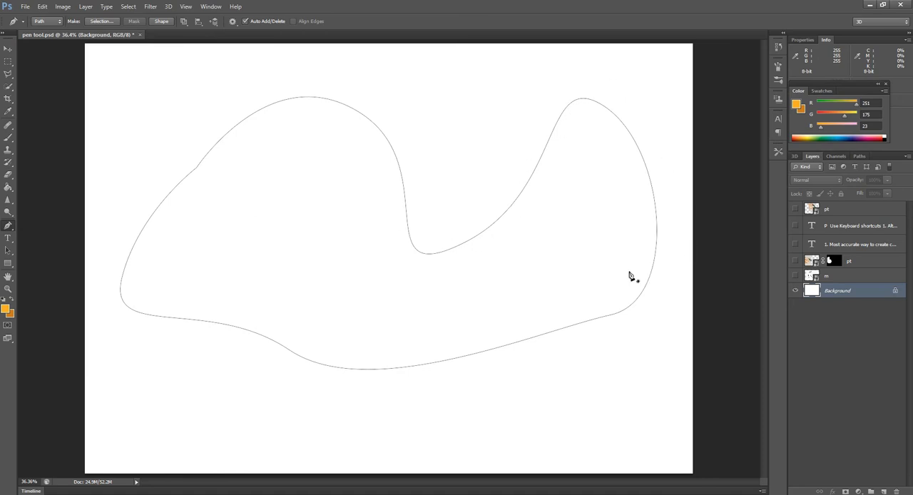
Step: Load the curved work path as a selection and return to the layer list
{"action": "left_click", "coordinate": [860, 157]}
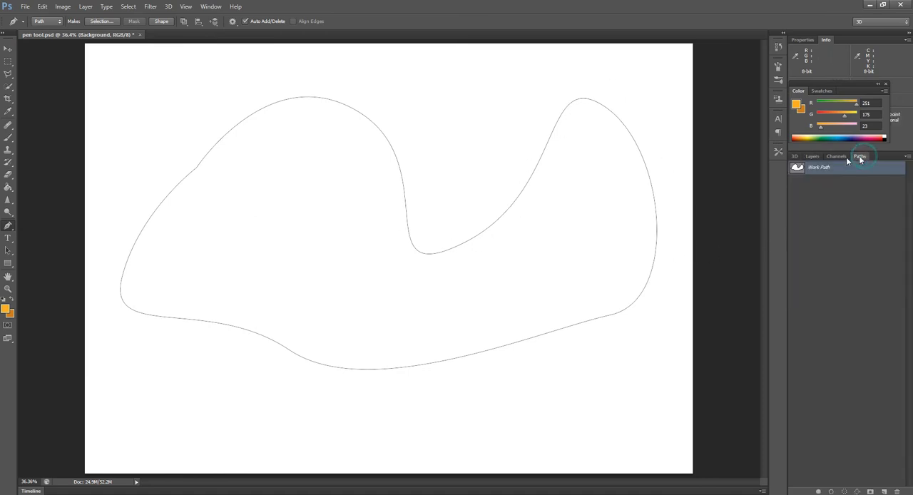
{"action": "left_click", "coordinate": [797, 168], "text": "ctrl"}
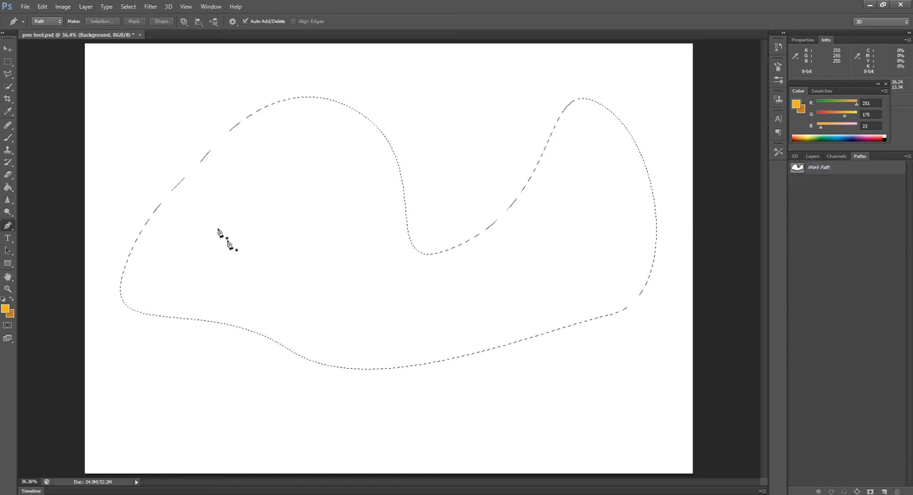
{"action": "left_click", "coordinate": [812, 157]}
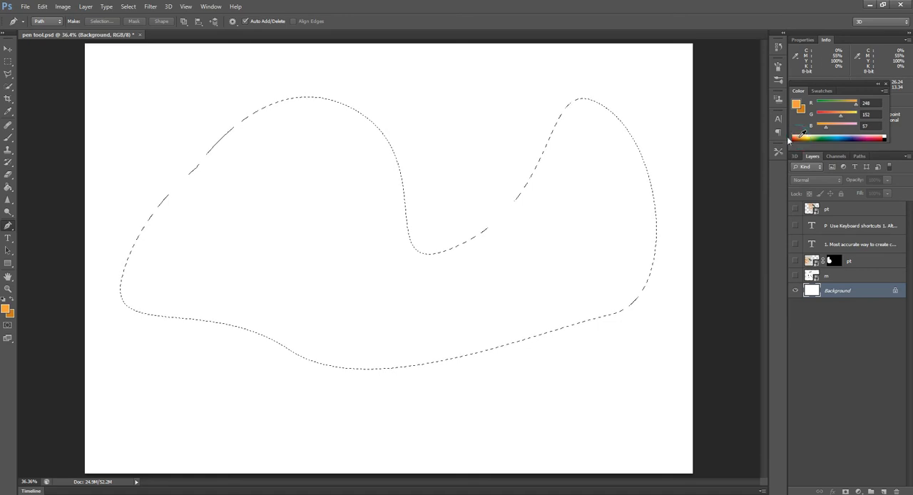
Step: Fill the curved selection on the Background layer with orange RGB 248, 152, 57 using the Paint Bucket, and fit the image on screen
{"action": "left_click", "coordinate": [10, 185]}
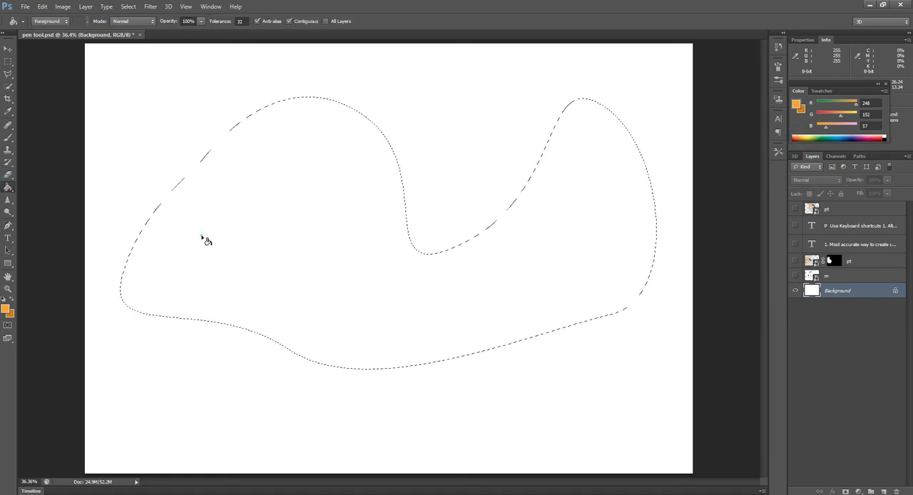
{"action": "left_click", "coordinate": [331, 239]}
{"action": "key", "text": "ctrl+0"}
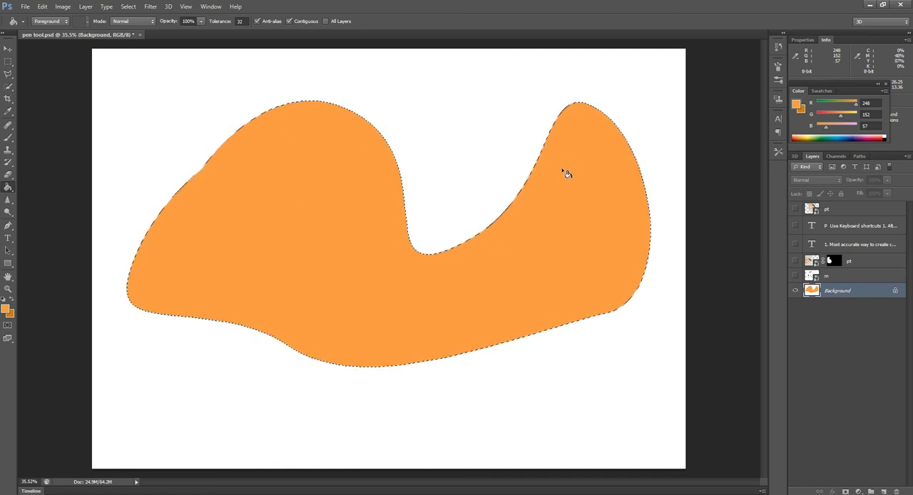
Step: Convert the selection back into a work path and delete an anchor point on the right shoulder of the left hump
{"action": "left_click", "coordinate": [860, 156]}
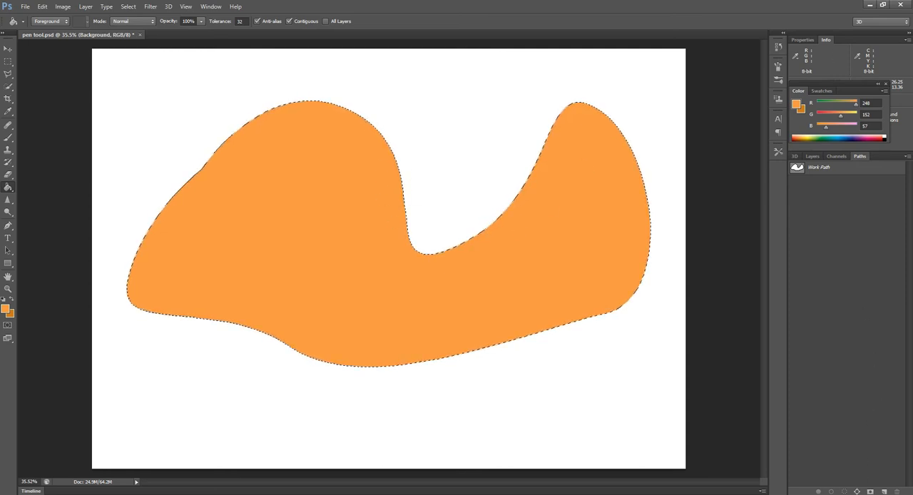
{"action": "left_click", "coordinate": [856, 491]}
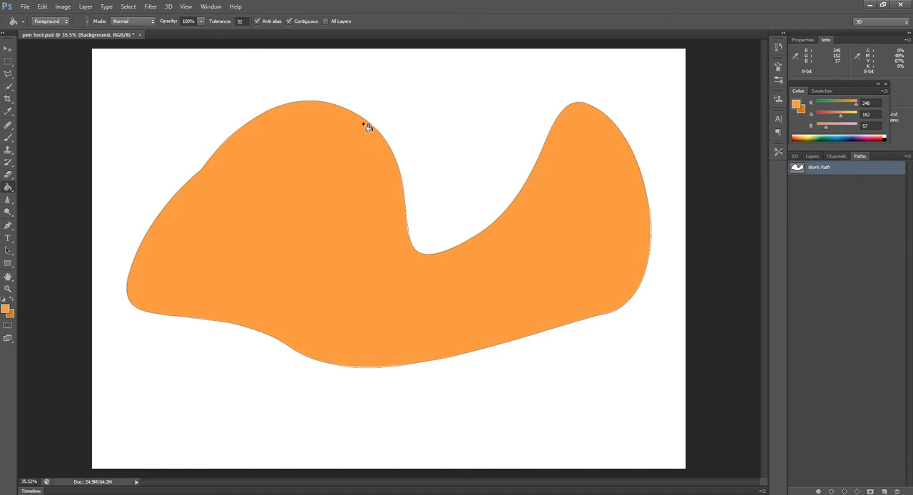
{"action": "left_click", "coordinate": [8, 225]}
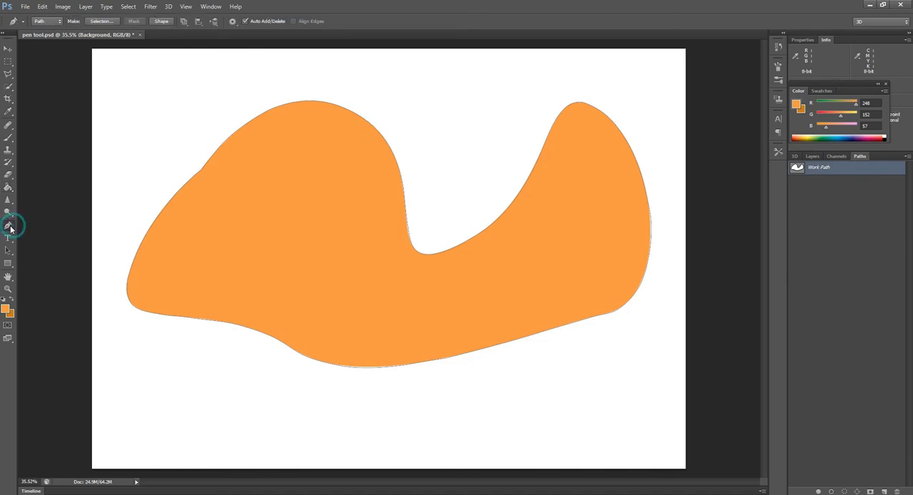
{"action": "left_click", "coordinate": [365, 121]}
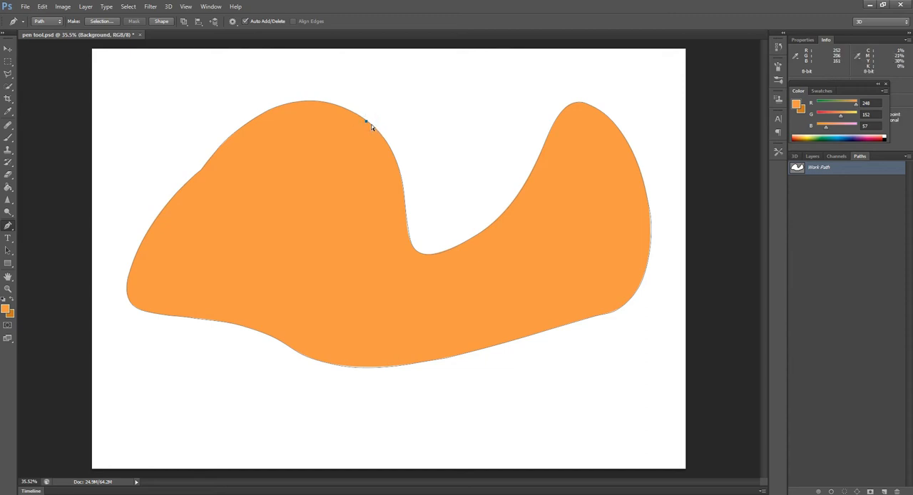
{"action": "left_click", "coordinate": [369, 123]}
Step: Bend the right shoulder of the left hump outward into a rounded bulge using both direction handles of that segment
{"action": "scroll", "coordinate": [409, 135], "scroll_direction": "up", "scroll_amount": 2}
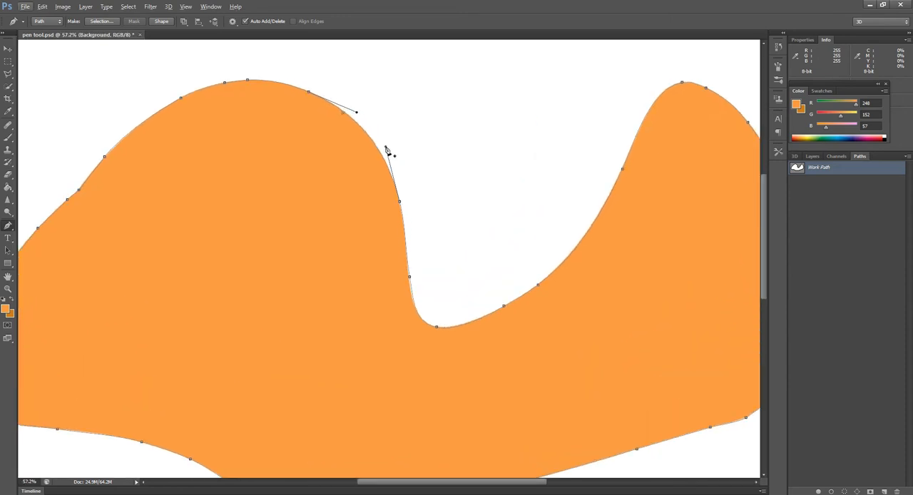
{"action": "left_click_drag", "start_coordinate": [386, 149], "coordinate": [529, 60]}
{"action": "left_click_drag", "start_coordinate": [358, 114], "coordinate": [361, 63]}
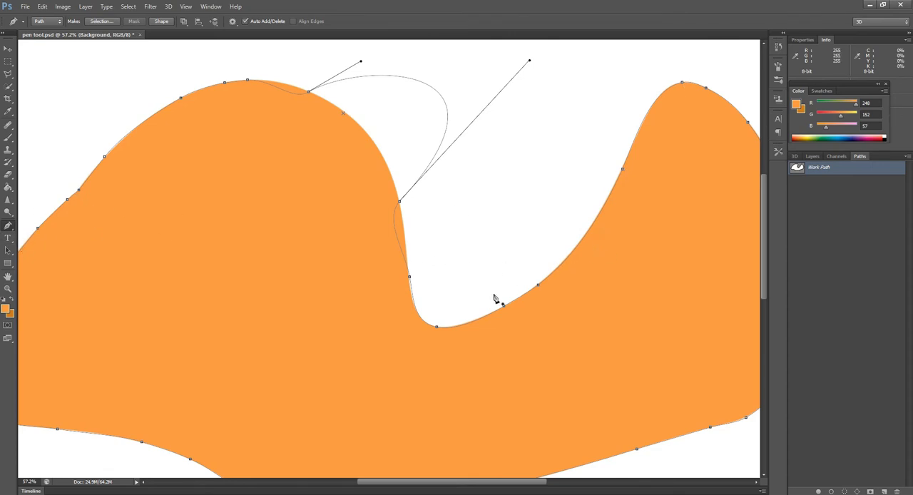
Step: Reshape the right hump's inner slope by adding one anchor point, deleting the two above it and bulging the curve outward
{"action": "left_click", "coordinate": [588, 233]}
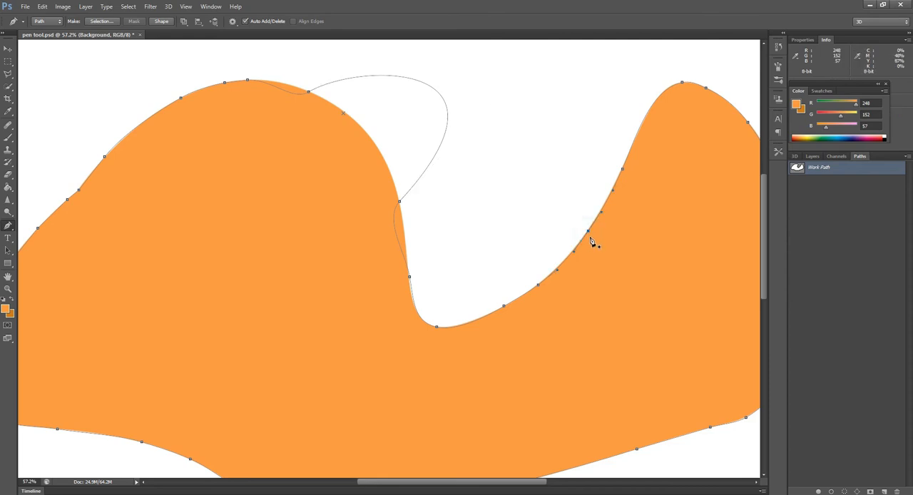
{"action": "left_click", "coordinate": [682, 84]}
{"action": "left_click", "coordinate": [624, 172]}
{"action": "left_click_drag", "start_coordinate": [668, 72], "coordinate": [544, 62]}
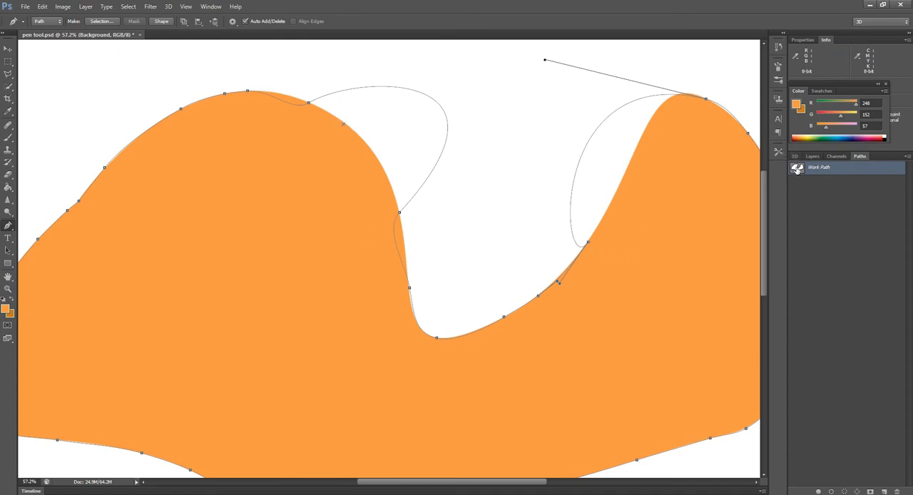
Step: Load the reshaped work path as a selection and fill its two new bulges with the orange foreground colour using the Paint Bucket
{"action": "left_click_drag", "start_coordinate": [796, 170], "coordinate": [798, 172]}
{"action": "left_click", "coordinate": [797, 170], "text": "ctrl"}
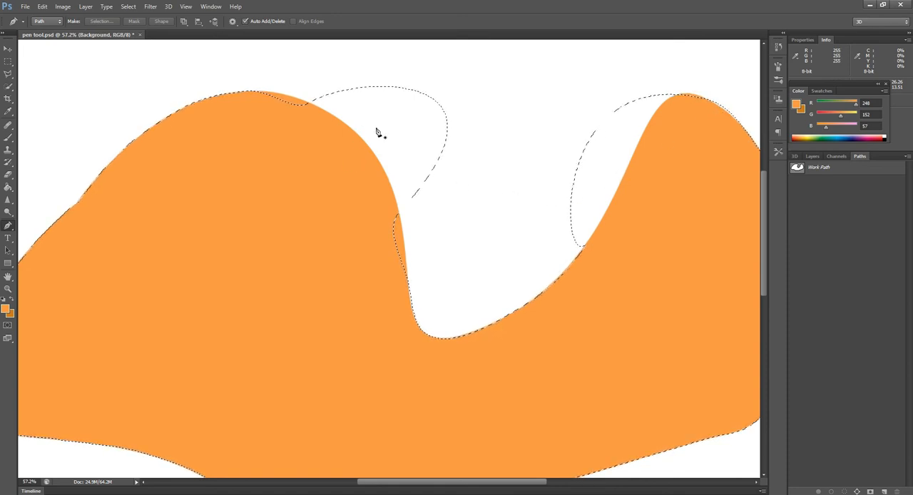
{"action": "left_click", "coordinate": [7, 189]}
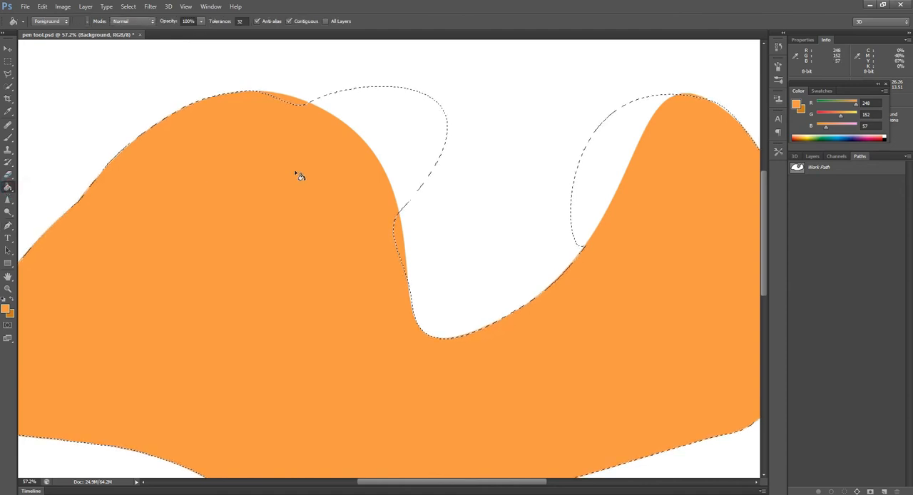
{"action": "left_click", "coordinate": [364, 124]}
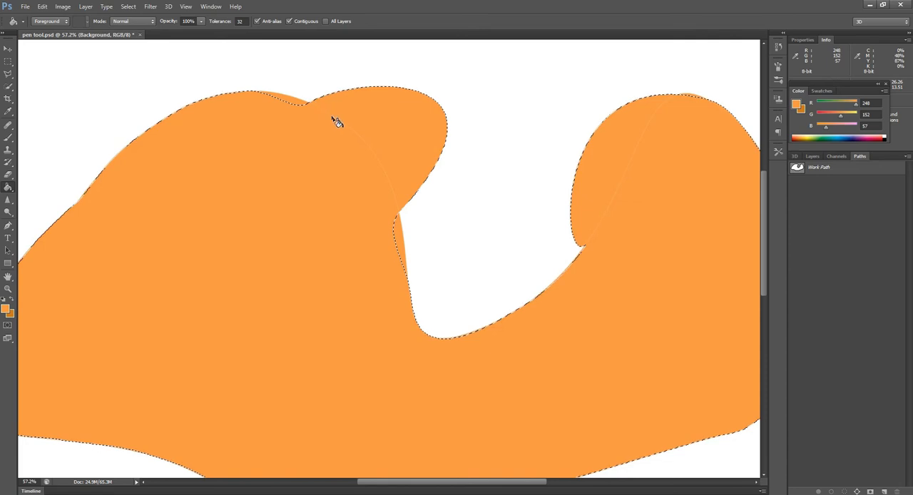
{"action": "left_click", "coordinate": [346, 125]}
{"action": "scroll", "coordinate": [336, 120], "scroll_direction": "down", "scroll_amount": 2, "text": "alt"}
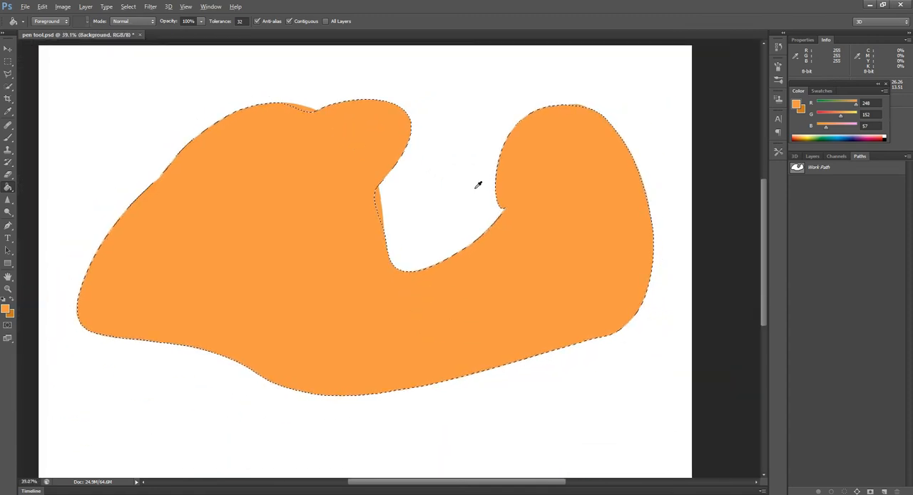
Step: Return from the paths list to the layers list and deselect the filled orange shape
{"action": "key", "text": "alt"}
{"action": "key", "text": "F7"}
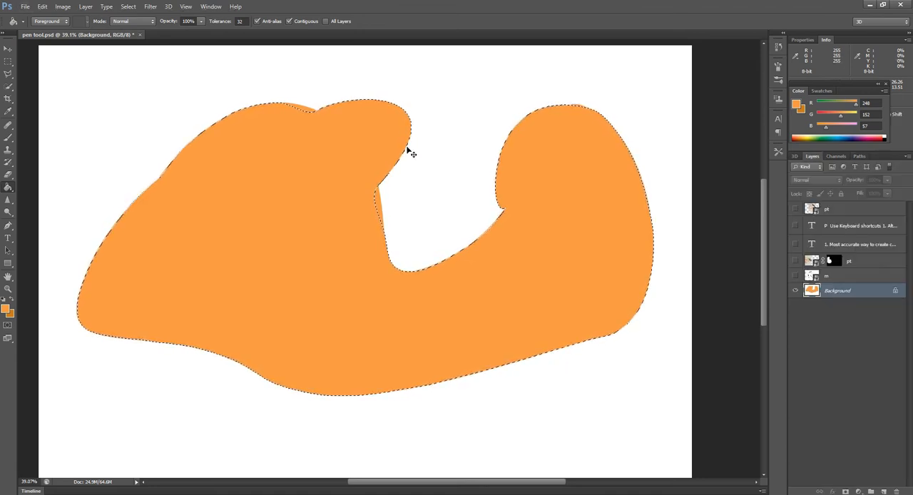
{"action": "key", "text": "ctrl+d"}
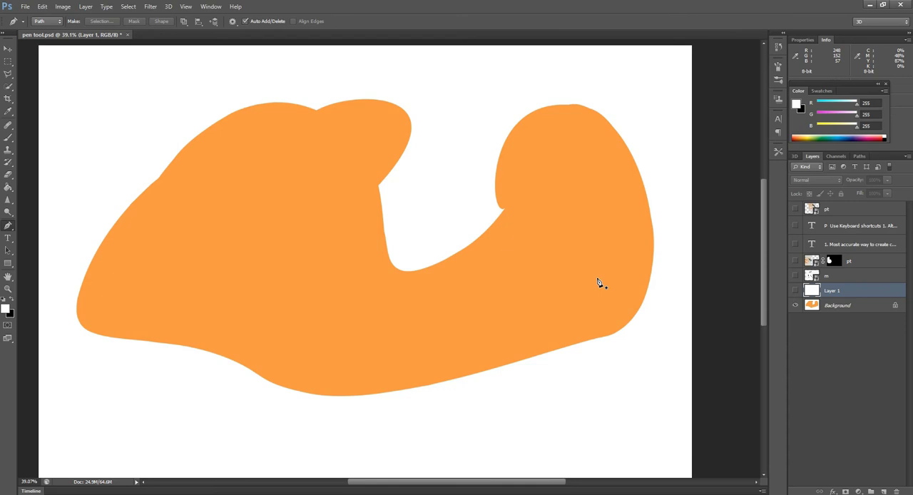
Step: Show the topmost pt layer with the shell photo and the white Layer 1, and hide the Background layer
{"action": "left_click", "coordinate": [794, 210]}
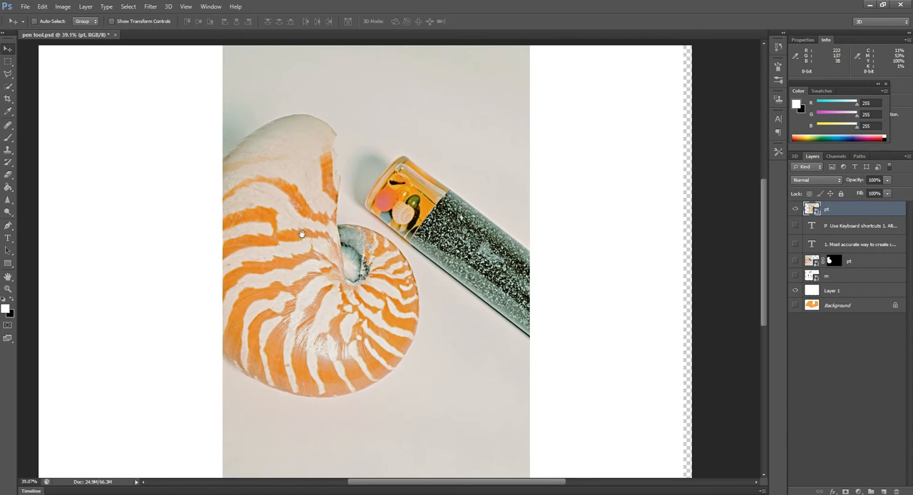
{"action": "scroll", "coordinate": [308, 241], "scroll_direction": "up", "scroll_amount": 3}
{"action": "scroll", "coordinate": [308, 216], "scroll_direction": "down", "scroll_amount": 3}
{"action": "scroll", "coordinate": [293, 253], "scroll_direction": "up", "scroll_amount": 2}
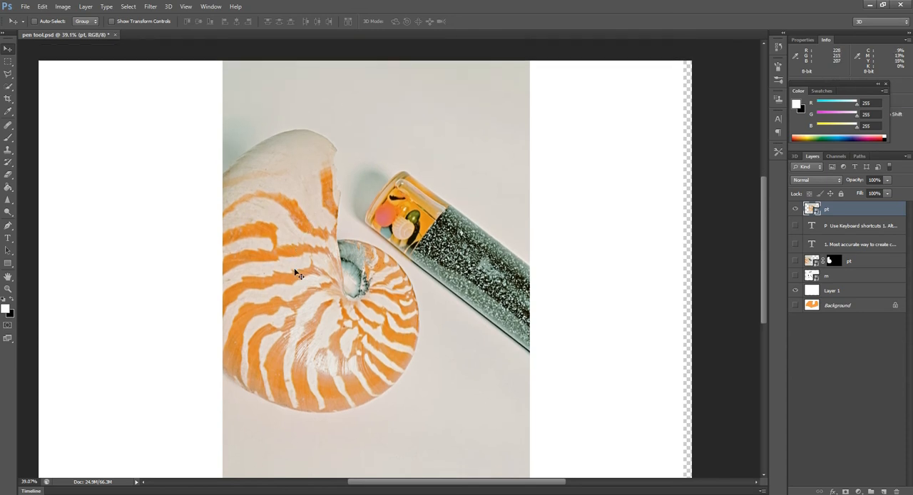
{"action": "scroll", "coordinate": [295, 267], "scroll_direction": "down", "scroll_amount": 2}
{"action": "scroll", "coordinate": [279, 282], "scroll_direction": "up", "scroll_amount": 3}
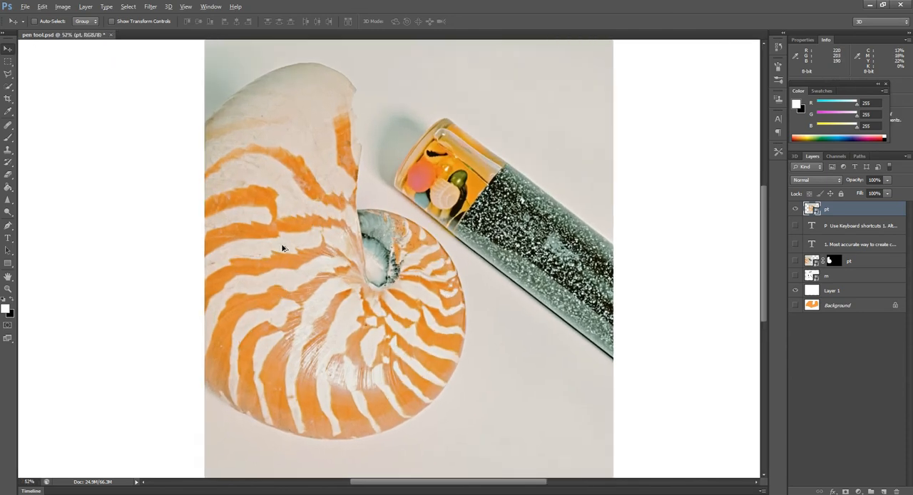
{"action": "scroll", "coordinate": [291, 259], "scroll_direction": "up", "scroll_amount": 1}
{"action": "key", "text": "alt"}
{"action": "scroll", "coordinate": [292, 165], "scroll_direction": "up", "scroll_amount": 3}
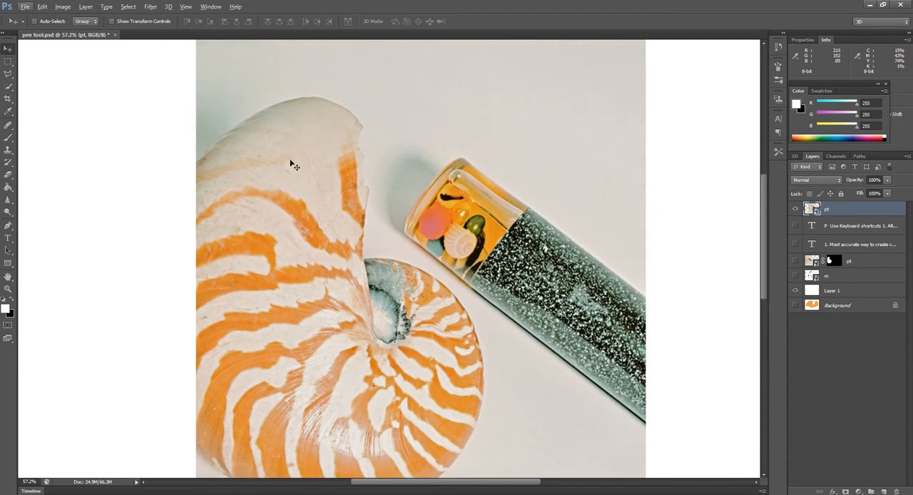
{"action": "scroll", "coordinate": [291, 164], "scroll_direction": "up", "scroll_amount": 2}
Step: Start a Pen tool path at the photo's left edge and trace the shell's upper dome to the tip of its lip
{"action": "key", "text": "p"}
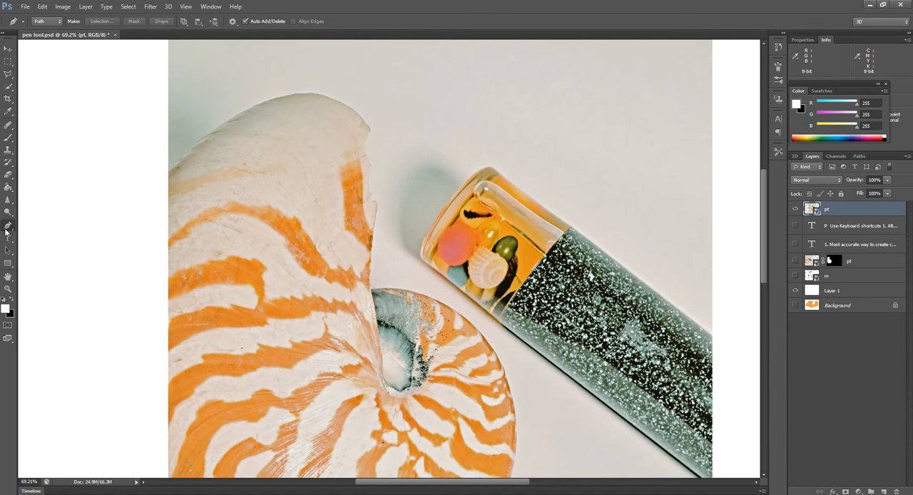
{"action": "left_click", "coordinate": [169, 173]}
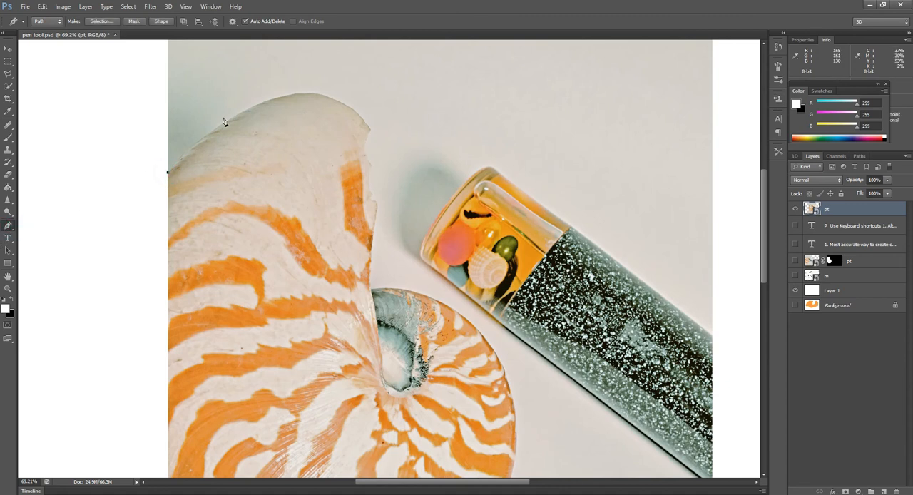
{"action": "left_click_drag", "start_coordinate": [260, 102], "coordinate": [308, 87]}
{"action": "left_click", "coordinate": [345, 107]}
{"action": "left_click_drag", "start_coordinate": [355, 111], "coordinate": [358, 113]}
{"action": "left_click", "coordinate": [371, 133]}
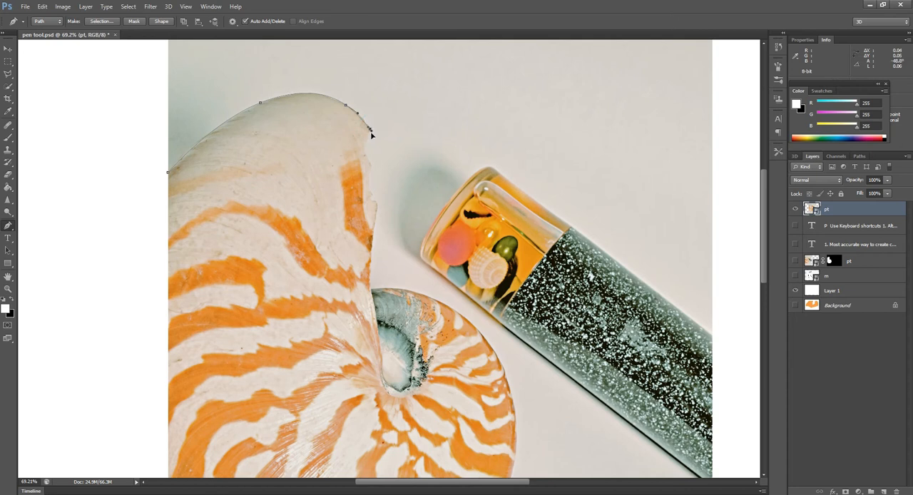
{"action": "left_click_drag", "start_coordinate": [372, 138], "coordinate": [373, 137]}
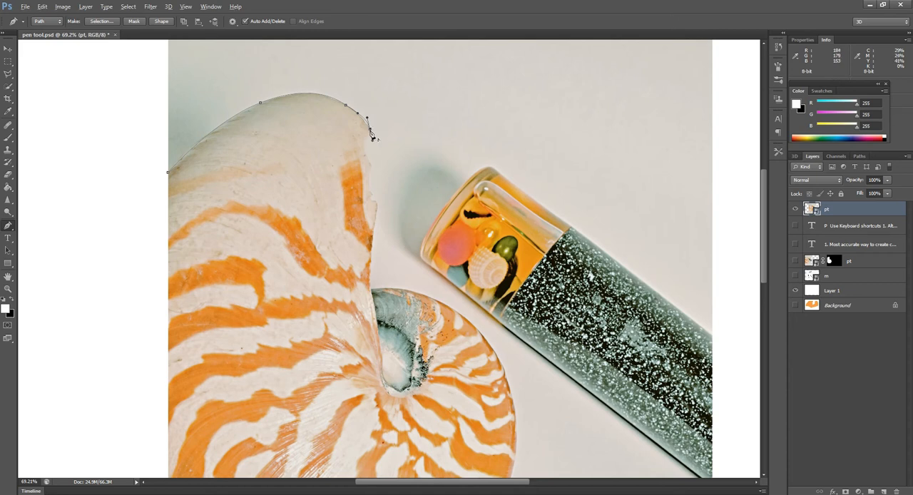
{"action": "left_click", "coordinate": [370, 129], "text": "alt"}
Step: Continue the path down the shell's ragged lip with closely spaced anchor points following the dents and the small notch
{"action": "left_click_drag", "start_coordinate": [371, 164], "coordinate": [385, 180]}
{"action": "left_click", "coordinate": [370, 165], "text": "alt"}
{"action": "scroll", "coordinate": [377, 208], "scroll_direction": "up", "scroll_amount": 1}
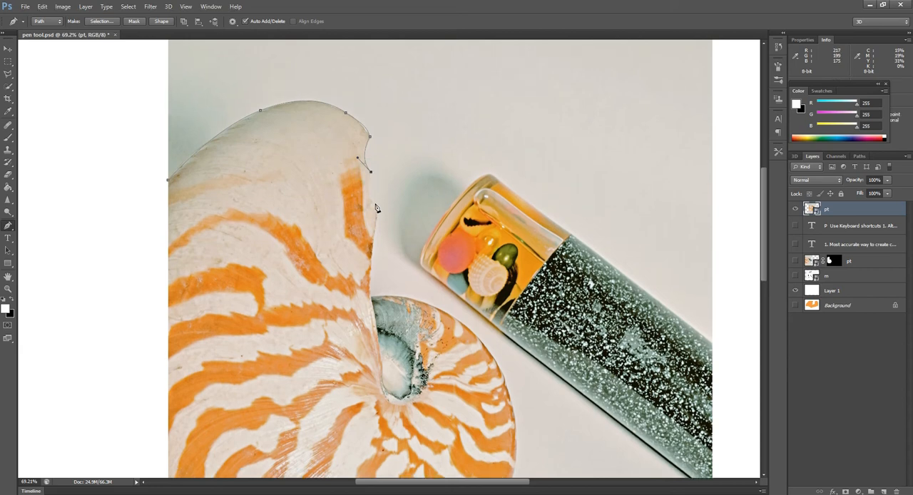
{"action": "scroll", "coordinate": [373, 206], "scroll_direction": "up", "scroll_amount": 3}
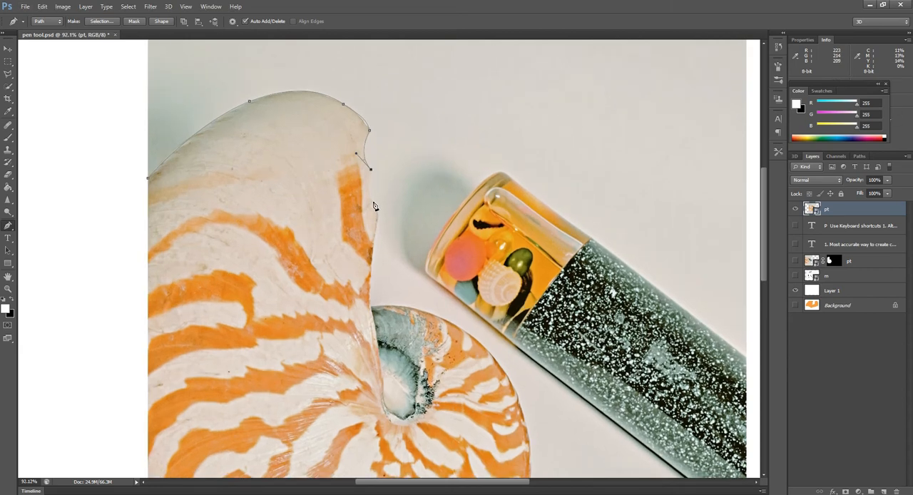
{"action": "scroll", "coordinate": [374, 206], "scroll_direction": "up", "scroll_amount": 4}
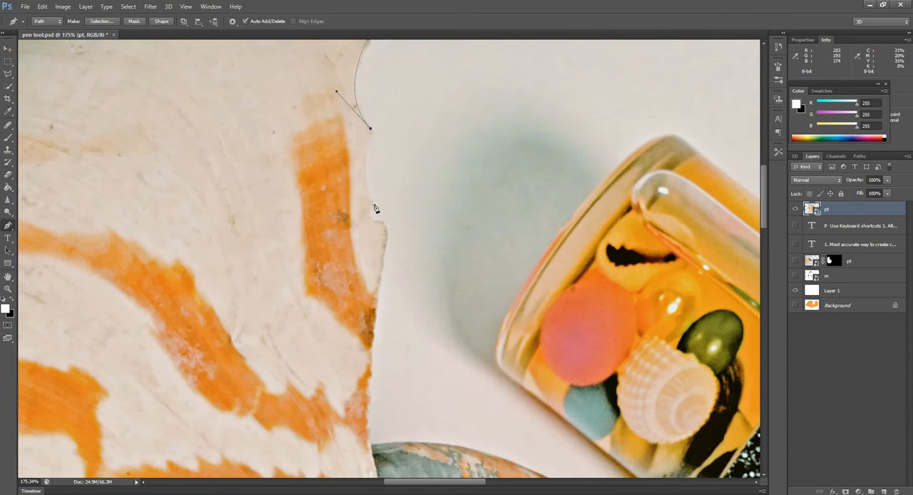
{"action": "left_click_drag", "start_coordinate": [374, 204], "coordinate": [394, 212]}
{"action": "left_click", "coordinate": [375, 205], "text": "alt"}
{"action": "left_click", "coordinate": [369, 212]}
{"action": "left_click_drag", "start_coordinate": [372, 220], "coordinate": [385, 226]}
{"action": "left_click", "coordinate": [383, 221]}
Step: Extend the path down the rest of the lip to the inner whorl and curve it over the whorl's upper edge
{"action": "scroll", "coordinate": [421, 268], "scroll_direction": "down", "scroll_amount": 5}
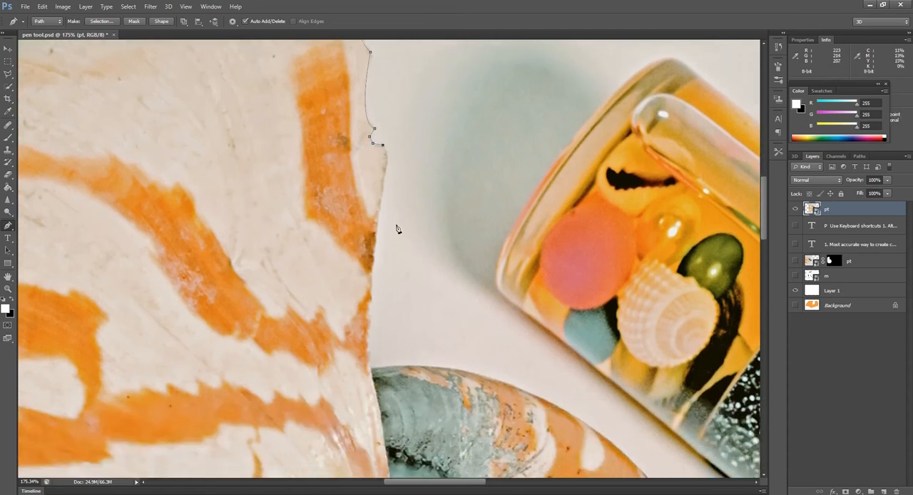
{"action": "left_click", "coordinate": [386, 152]}
{"action": "left_click_drag", "start_coordinate": [368, 349], "coordinate": [372, 376]}
{"action": "left_click_drag", "start_coordinate": [567, 412], "coordinate": [678, 476]}
Step: Trace the whorl's outer right side with two smooth anchor points whose handles follow the curve downward
{"action": "scroll", "coordinate": [492, 305], "scroll_direction": "down", "scroll_amount": 5}
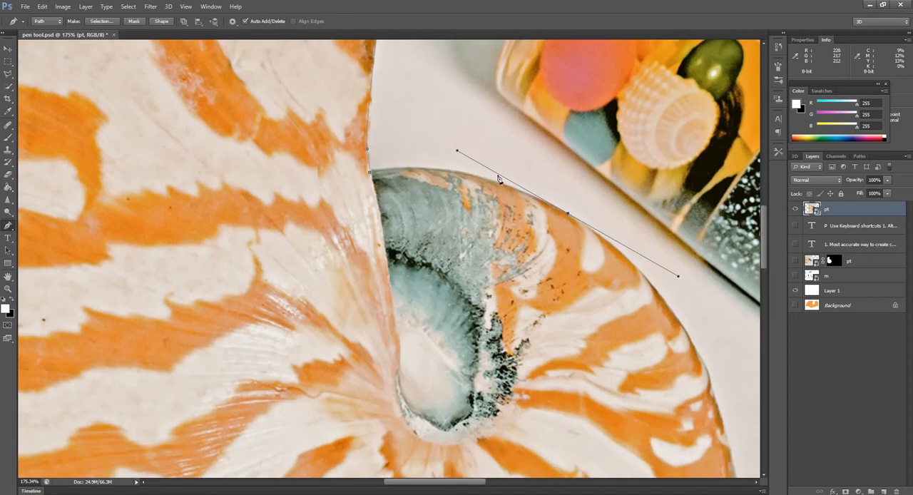
{"action": "scroll", "coordinate": [492, 187], "scroll_direction": "down", "scroll_amount": 1}
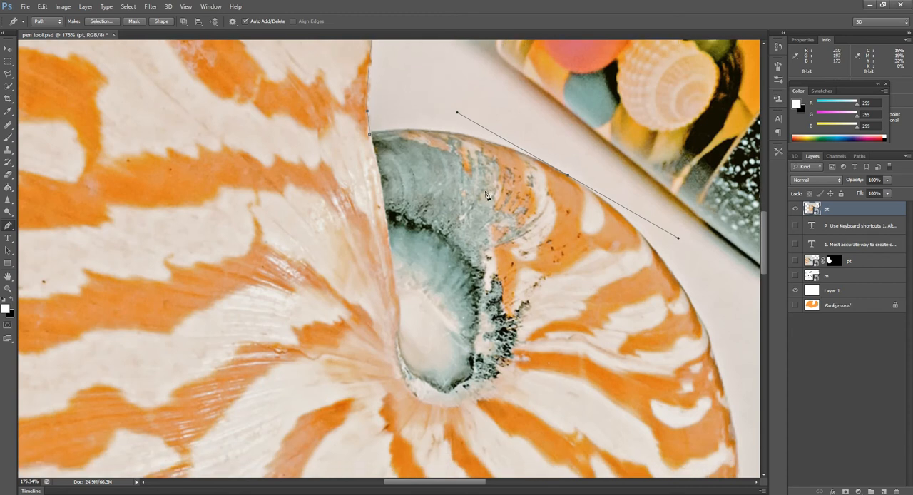
{"action": "left_click_drag", "start_coordinate": [721, 379], "coordinate": [741, 436]}
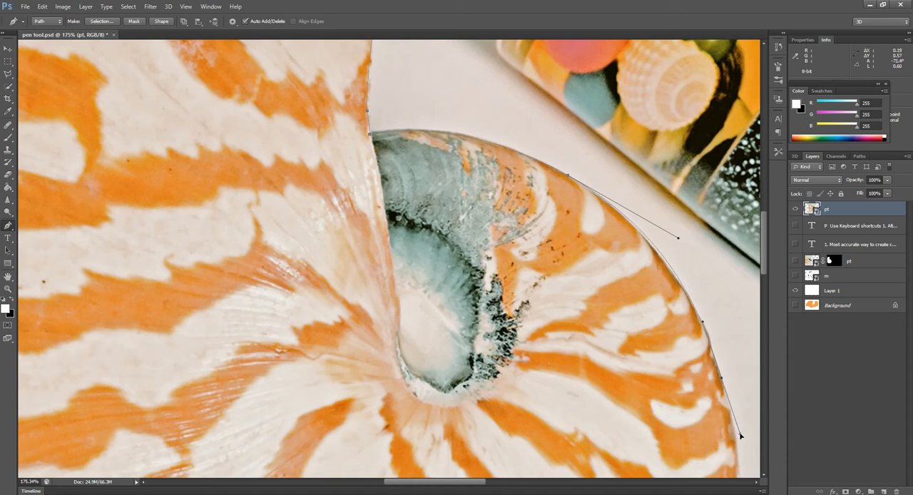
{"action": "scroll", "coordinate": [695, 249], "scroll_direction": "down", "scroll_amount": 5}
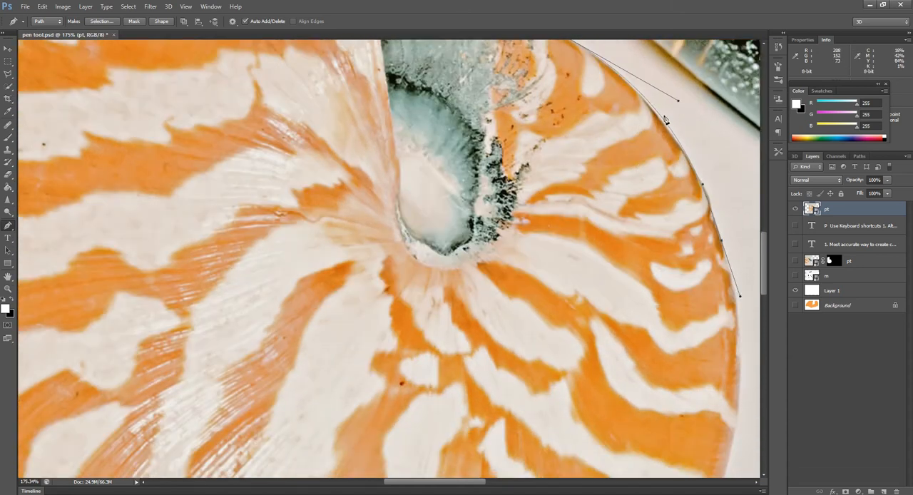
{"action": "scroll", "coordinate": [745, 317], "scroll_direction": "down", "scroll_amount": 3}
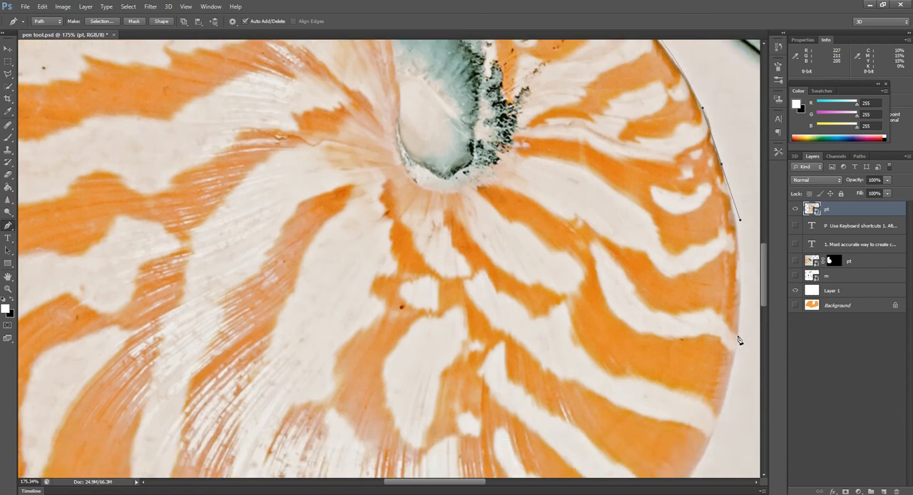
{"action": "scroll", "coordinate": [685, 236], "scroll_direction": "down", "scroll_amount": 1}
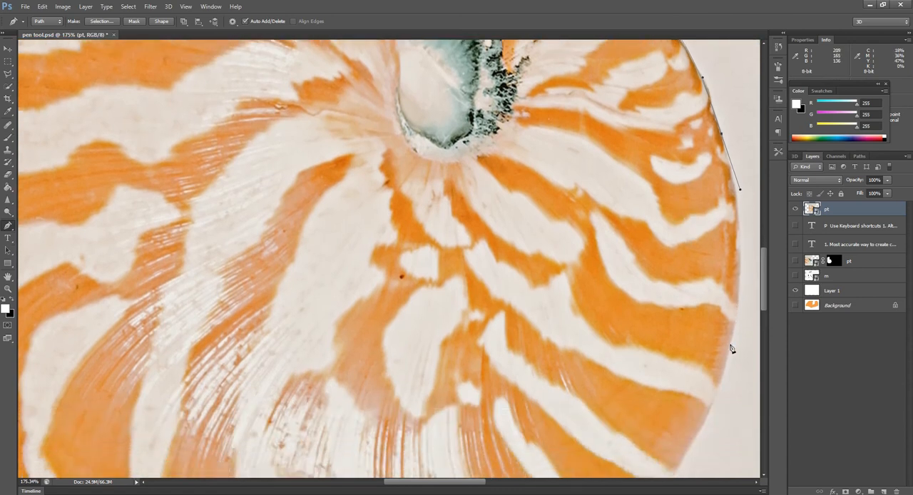
{"action": "left_click_drag", "start_coordinate": [729, 347], "coordinate": [711, 452]}
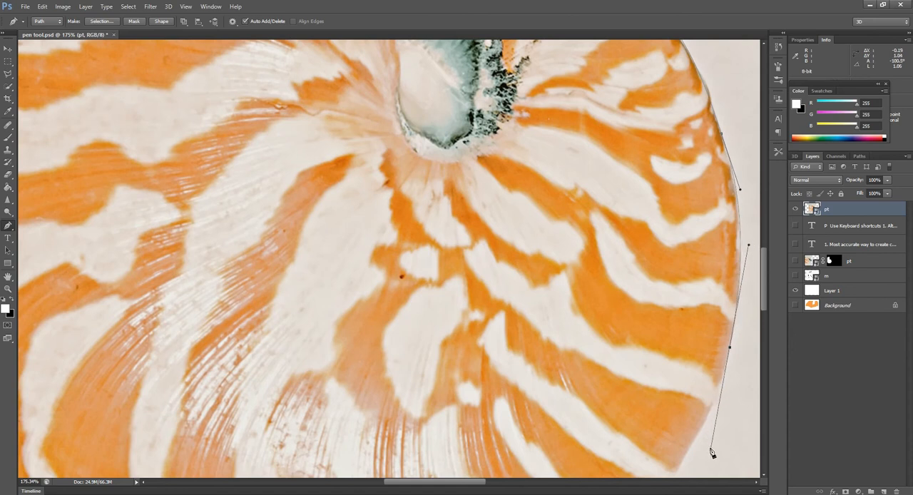
Step: Curve the path around the shell's lower right and underside, ending it at the photo's left edge
{"action": "scroll", "coordinate": [675, 264], "scroll_direction": "down", "scroll_amount": 4}
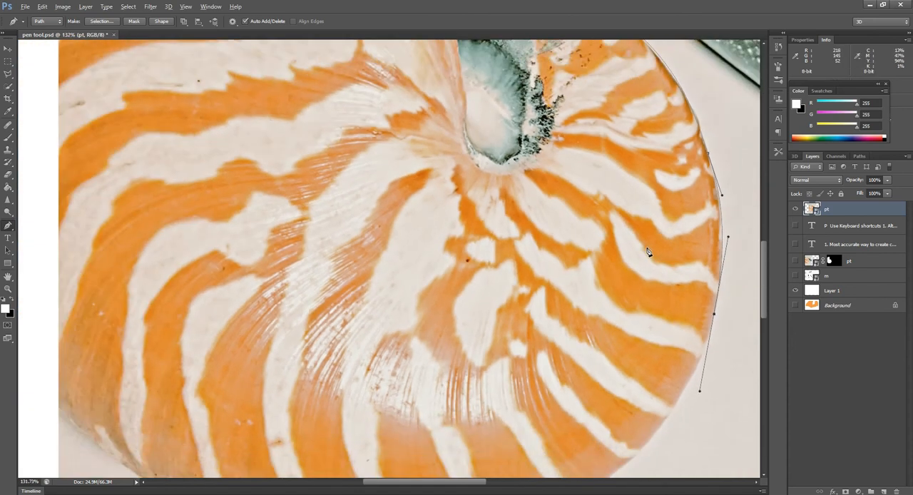
{"action": "scroll", "coordinate": [647, 251], "scroll_direction": "down", "scroll_amount": 2}
{"action": "scroll", "coordinate": [667, 271], "scroll_direction": "down", "scroll_amount": 3}
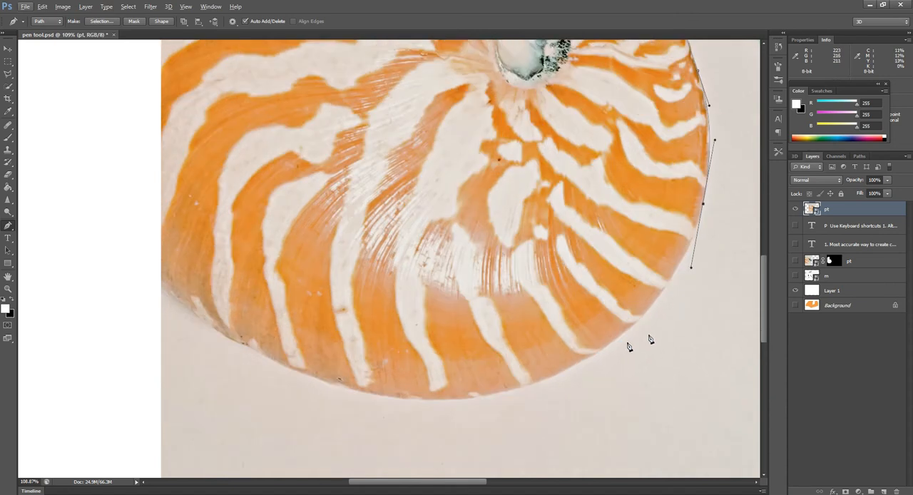
{"action": "left_click_drag", "start_coordinate": [554, 375], "coordinate": [462, 418]}
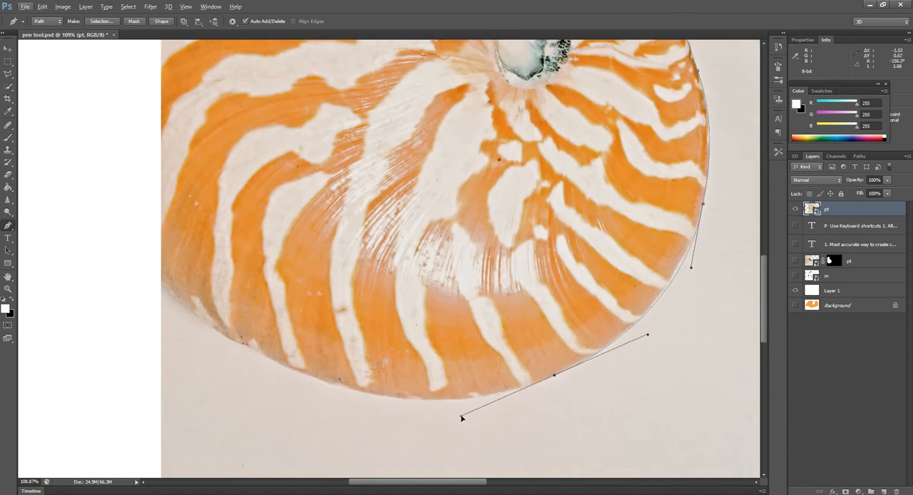
{"action": "left_click_drag", "start_coordinate": [235, 341], "coordinate": [185, 307]}
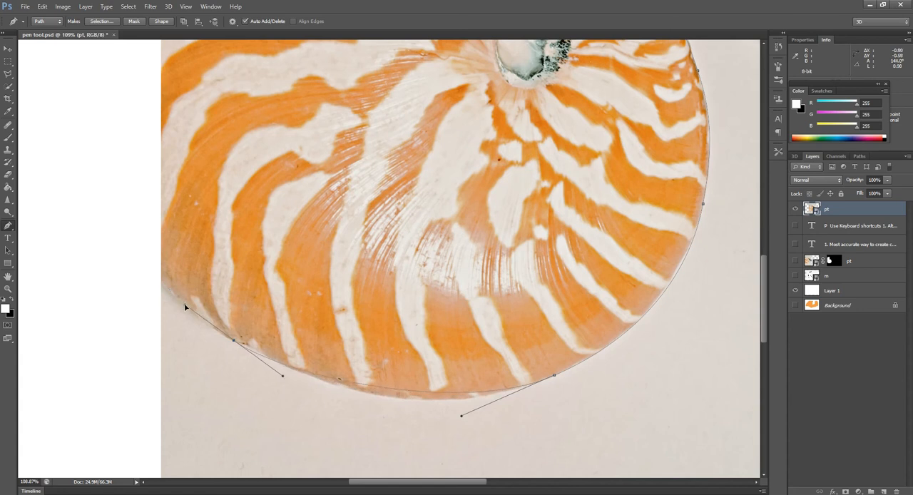
{"action": "left_click", "coordinate": [163, 282]}
Step: Close the shell path along the photo's left edge at its first anchor point
{"action": "scroll", "coordinate": [175, 179], "scroll_direction": "up", "scroll_amount": 5}
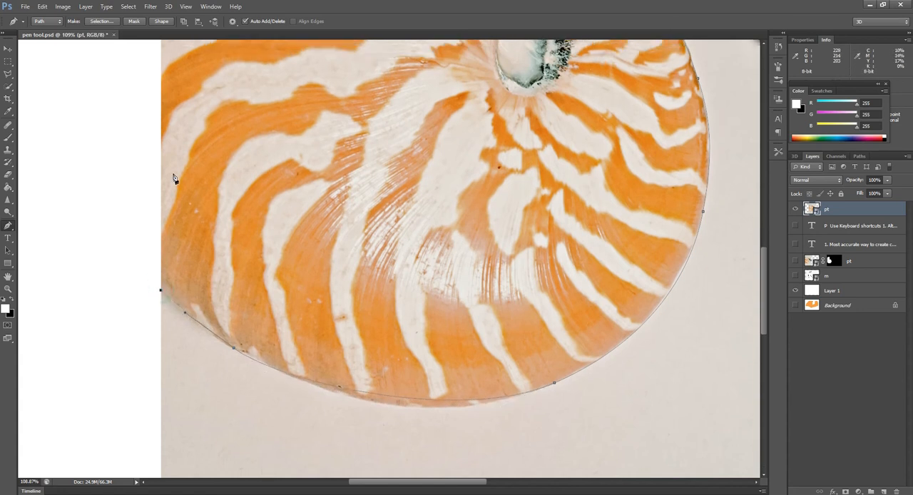
{"action": "scroll", "coordinate": [173, 178], "scroll_direction": "up", "scroll_amount": 5}
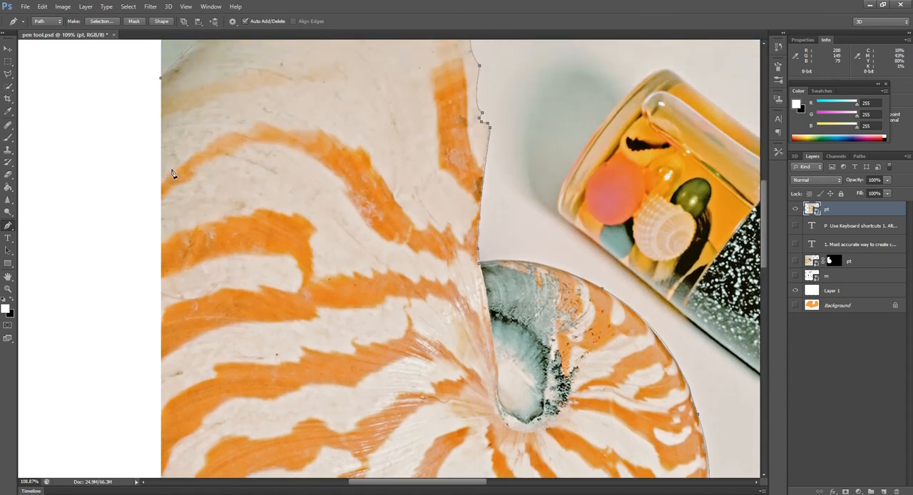
{"action": "left_click", "coordinate": [159, 108]}
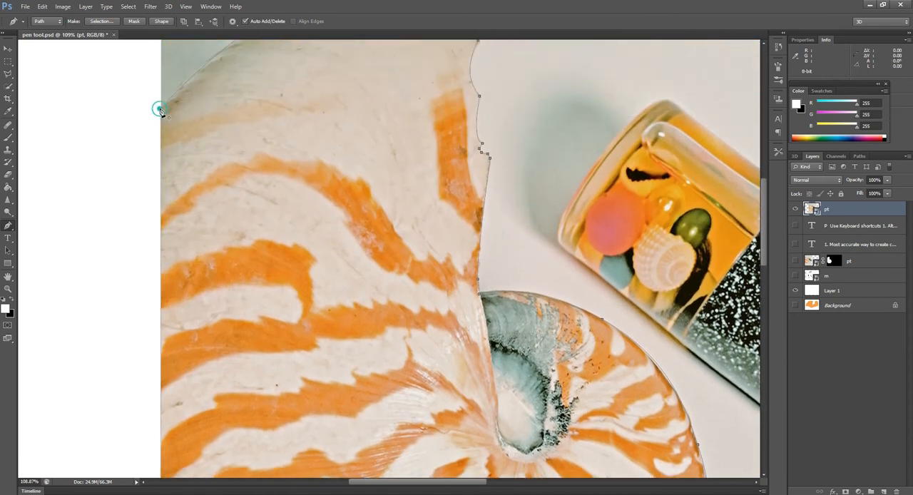
{"action": "scroll", "coordinate": [187, 140], "scroll_direction": "down", "scroll_amount": 3}
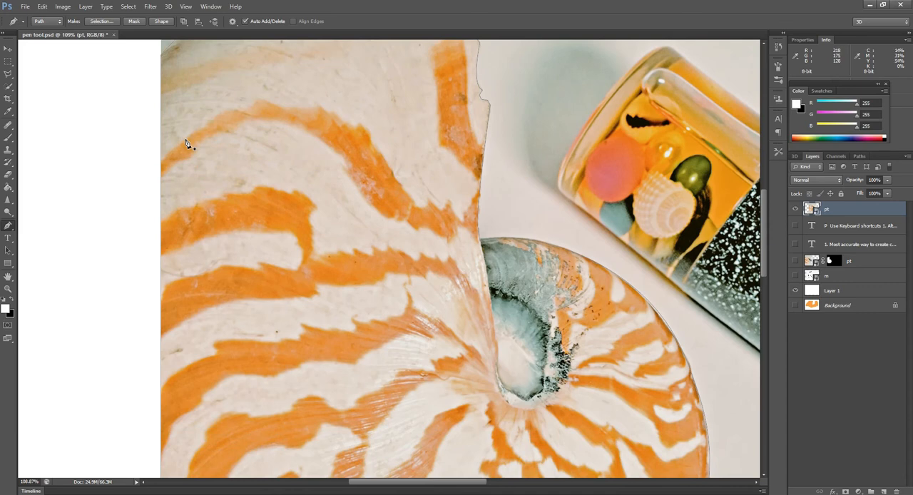
{"action": "scroll", "coordinate": [267, 181], "scroll_direction": "up", "scroll_amount": 5}
{"action": "scroll", "coordinate": [265, 182], "scroll_direction": "down", "scroll_amount": 8}
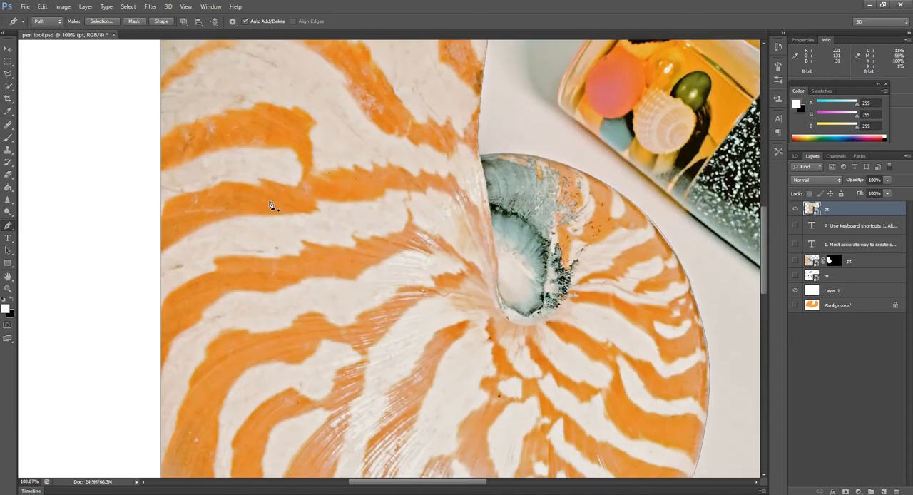
{"action": "scroll", "coordinate": [272, 214], "scroll_direction": "down", "scroll_amount": 4}
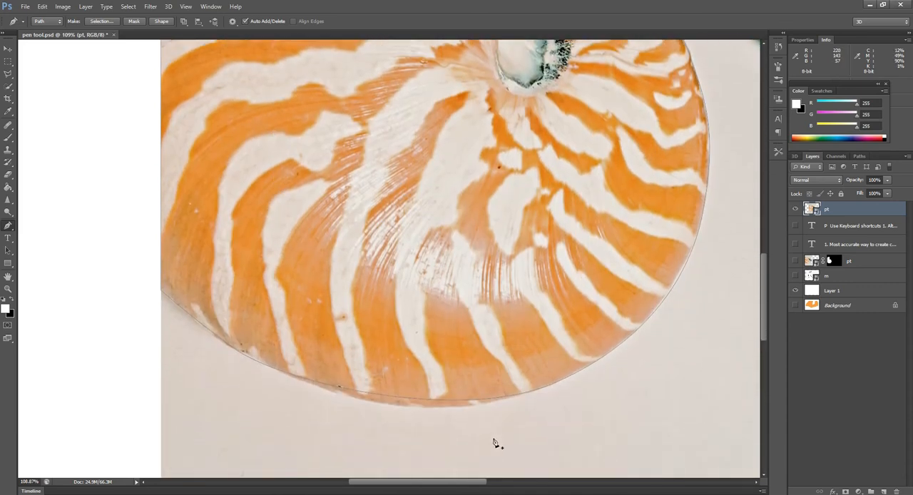
Step: Adjust the direction handles along the shell's underside and at the inner whorl's upper right so the path follows the shell edge
{"action": "left_click", "coordinate": [459, 403], "text": "ctrl"}
{"action": "left_click_drag", "start_coordinate": [461, 424], "coordinate": [436, 442]}
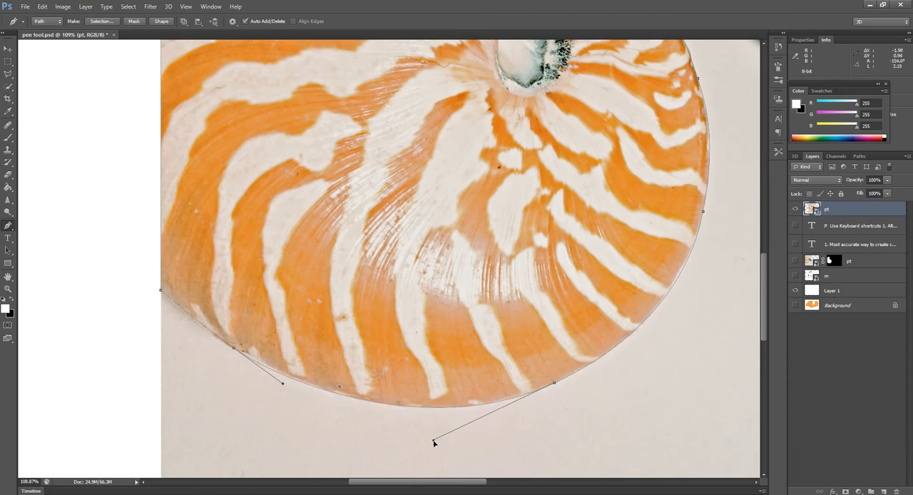
{"action": "left_click_drag", "start_coordinate": [434, 442], "coordinate": [433, 443]}
{"action": "left_click_drag", "start_coordinate": [283, 387], "coordinate": [272, 370]}
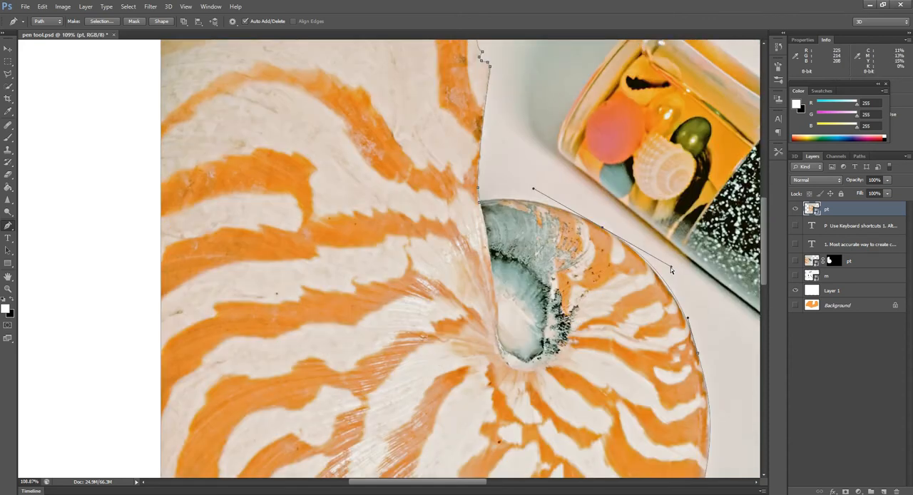
{"action": "left_click_drag", "start_coordinate": [671, 267], "coordinate": [660, 263]}
Step: Load the shell's Work Path as a selection and mask the top pt layer with it to cut out the shell
{"action": "scroll", "coordinate": [665, 248], "scroll_direction": "up", "scroll_amount": 5}
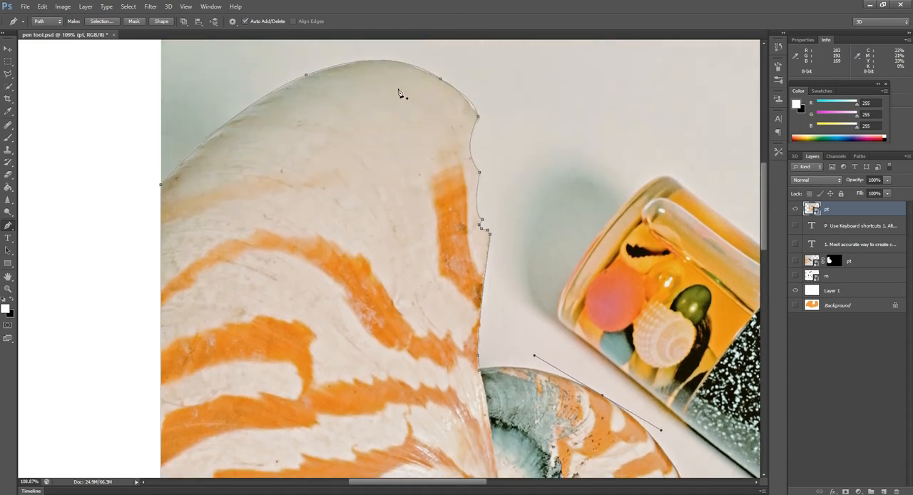
{"action": "scroll", "coordinate": [340, 85], "scroll_direction": "down", "scroll_amount": 2}
{"action": "scroll", "coordinate": [290, 78], "scroll_direction": "down", "scroll_amount": 5}
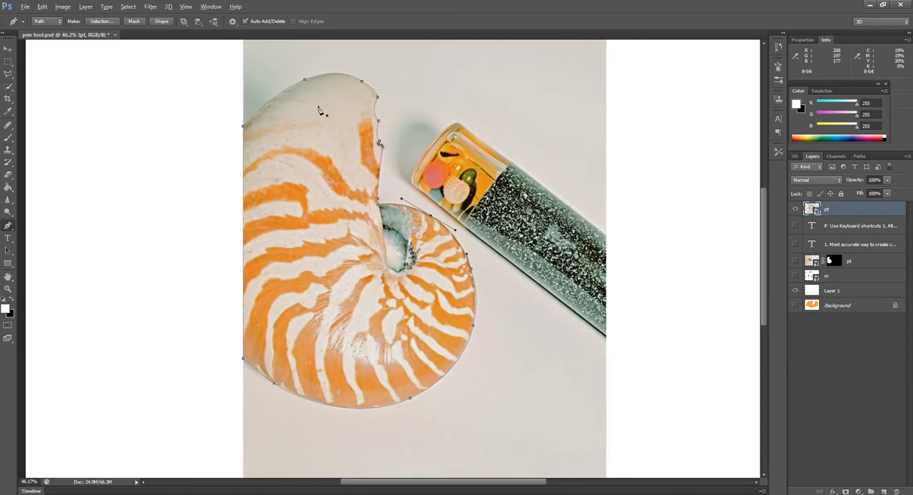
{"action": "left_click", "coordinate": [859, 156]}
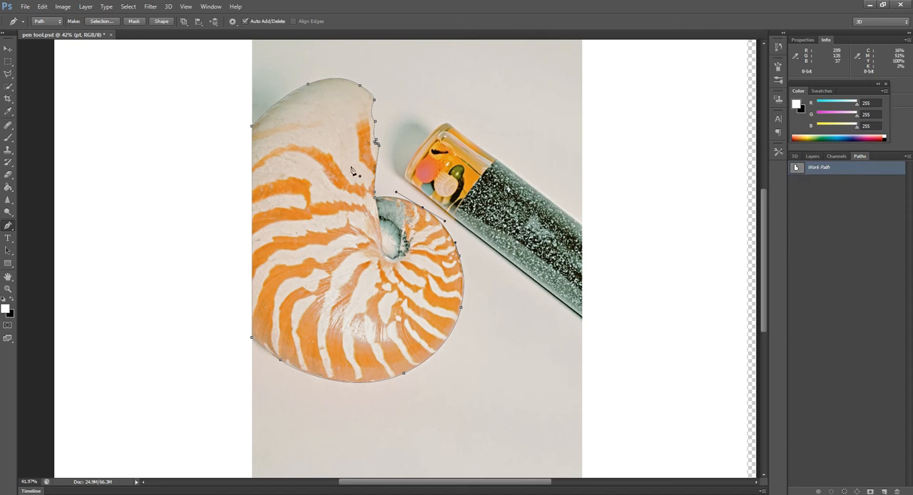
{"action": "left_click", "coordinate": [797, 169], "text": "ctrl"}
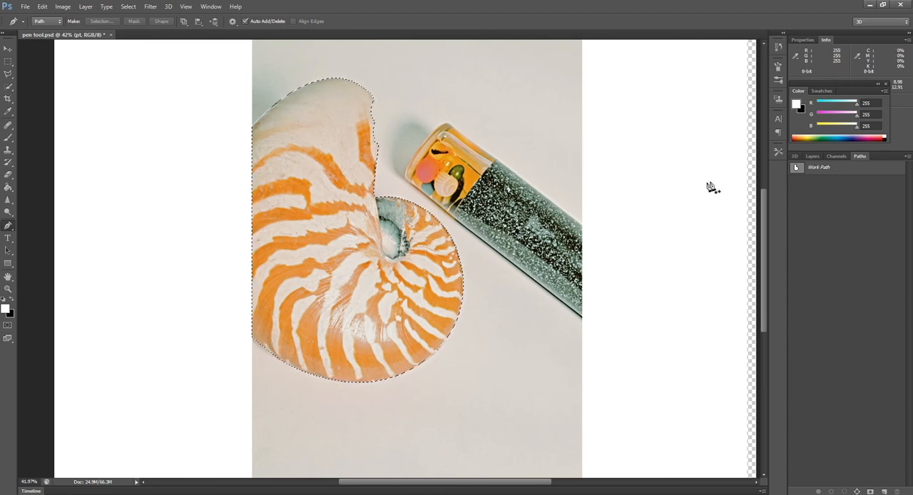
{"action": "left_click", "coordinate": [812, 156]}
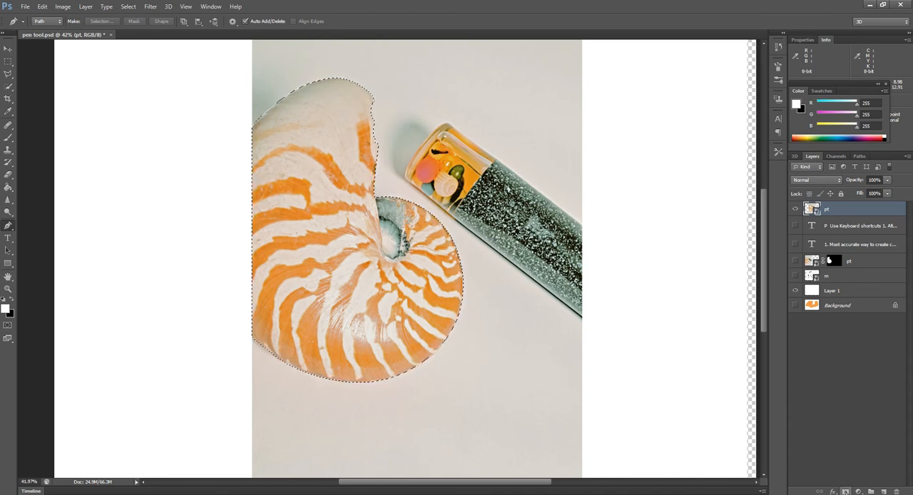
{"action": "left_click", "coordinate": [845, 492]}
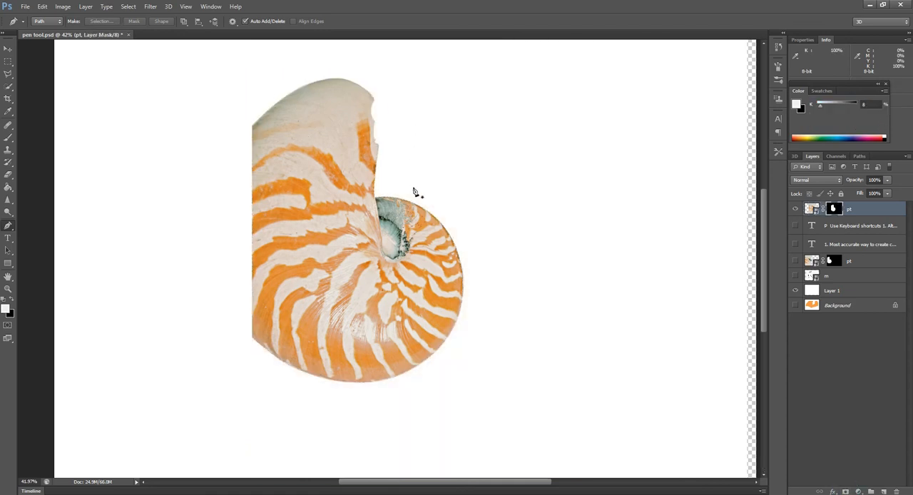
Step: Move the masked shell so its flat side sits against the canvas's left edge
{"action": "left_click", "coordinate": [8, 48]}
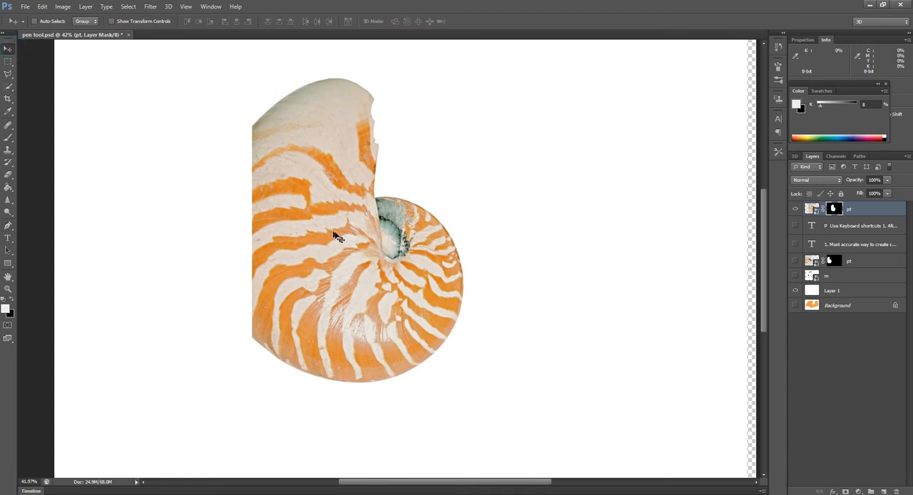
{"action": "left_click_drag", "start_coordinate": [328, 236], "coordinate": [185, 249]}
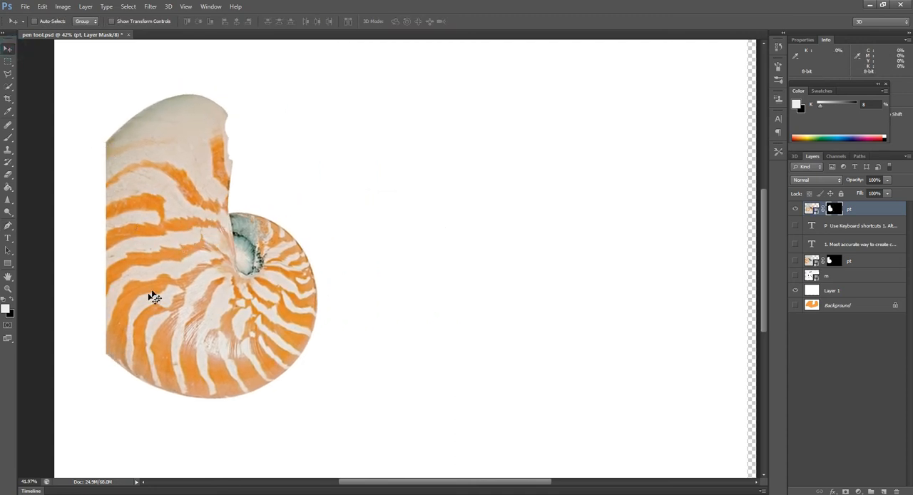
{"action": "left_click_drag", "start_coordinate": [170, 288], "coordinate": [119, 308]}
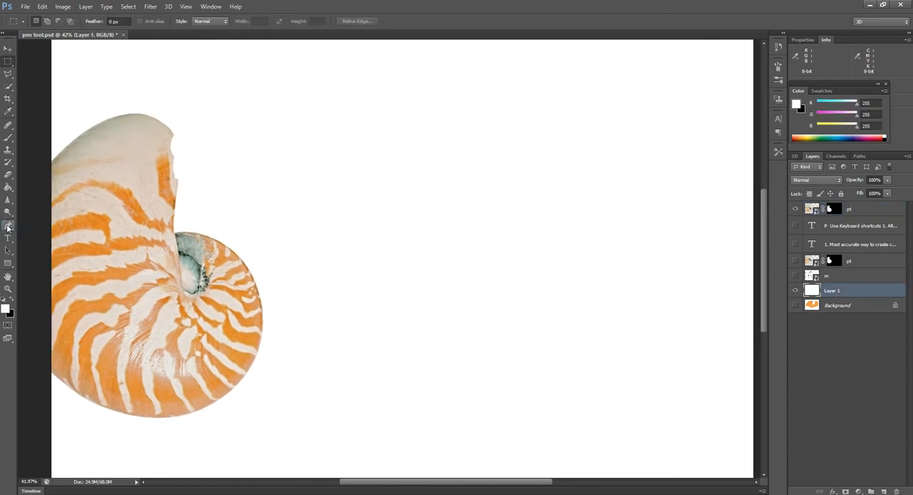
Step: Draw a closed irregular shape on Layer 1 near the canvas's upper right with the Freeform Pen tool
{"action": "left_click", "coordinate": [9, 227]}
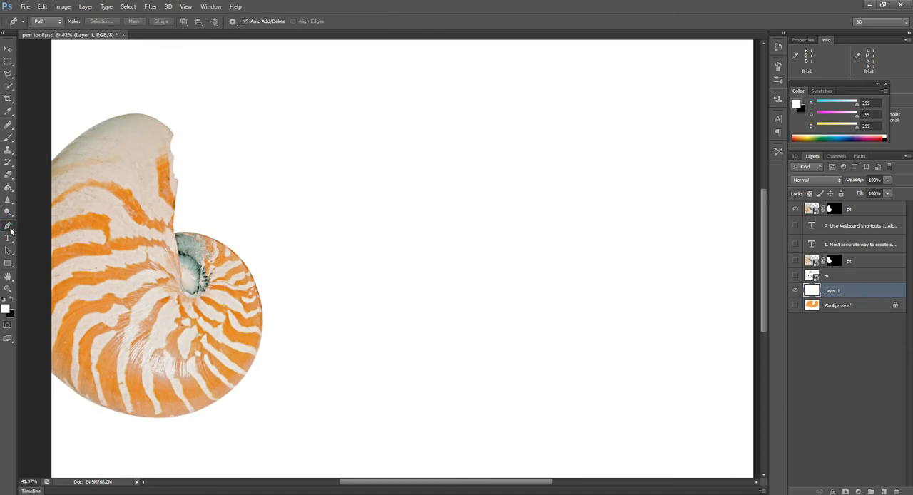
{"action": "left_click", "coordinate": [11, 229]}
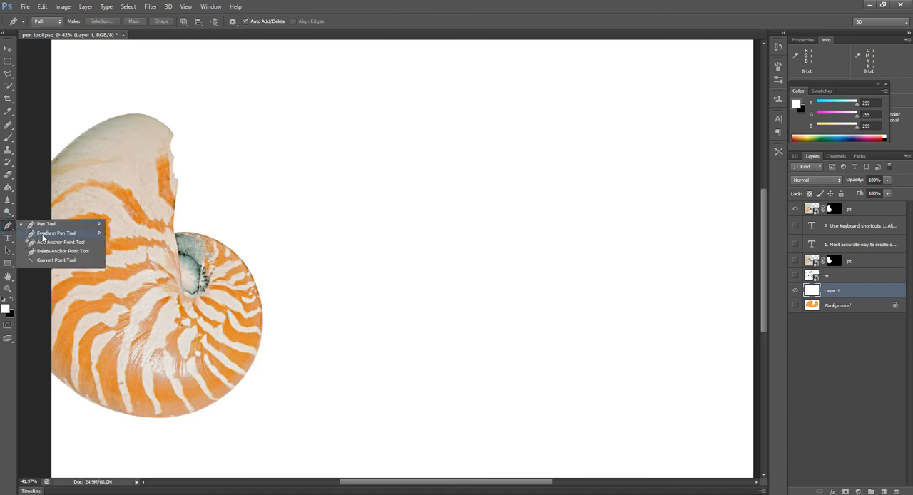
{"action": "left_click", "coordinate": [44, 234]}
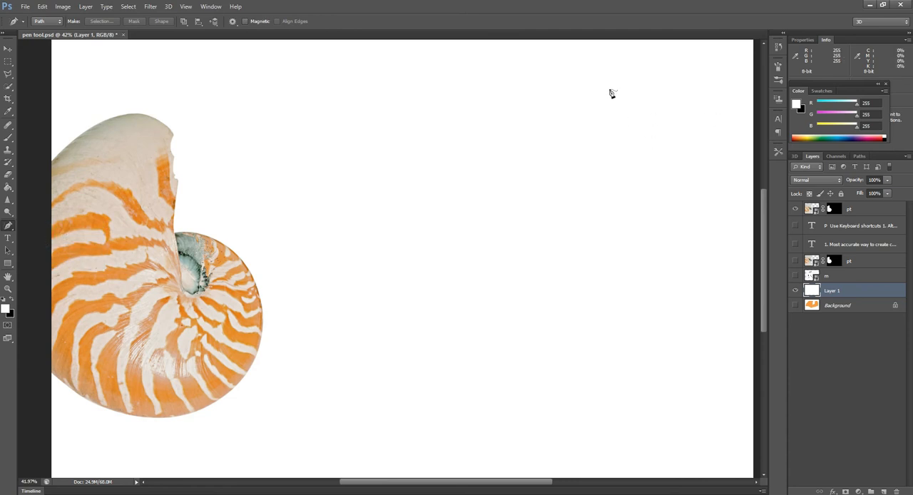
{"action": "mouse_move", "coordinate": [609, 87]}
{"action": "left_mouse_down"}
{"action": "mouse_move", "coordinate": [643, 74]}
{"action": "mouse_move", "coordinate": [676, 81]}
{"action": "mouse_move", "coordinate": [693, 116]}
{"action": "mouse_move", "coordinate": [667, 140]}
{"action": "left_mouse_up"}
{"action": "mouse_move", "coordinate": [624, 176]}
{"action": "left_mouse_down"}
{"action": "mouse_move", "coordinate": [557, 181]}
{"action": "mouse_move", "coordinate": [521, 114]}
{"action": "mouse_move", "coordinate": [534, 70]}
{"action": "mouse_move", "coordinate": [575, 71]}
{"action": "mouse_move", "coordinate": [609, 88]}
{"action": "left_mouse_up"}
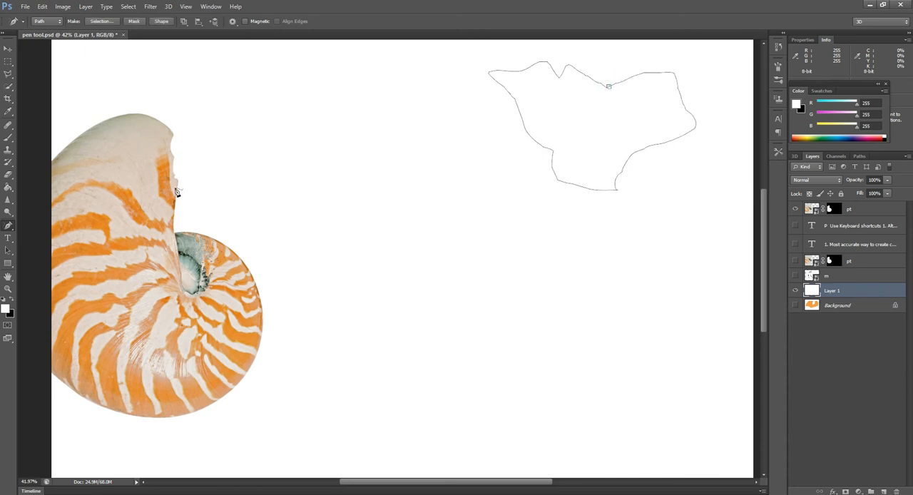
Step: Draw a three-point S-shaped path beside the shell with the Pen tool and angle the middle anchor's outgoing handle more steeply downward
{"action": "left_click_drag", "start_coordinate": [9, 225], "coordinate": [30, 234]}
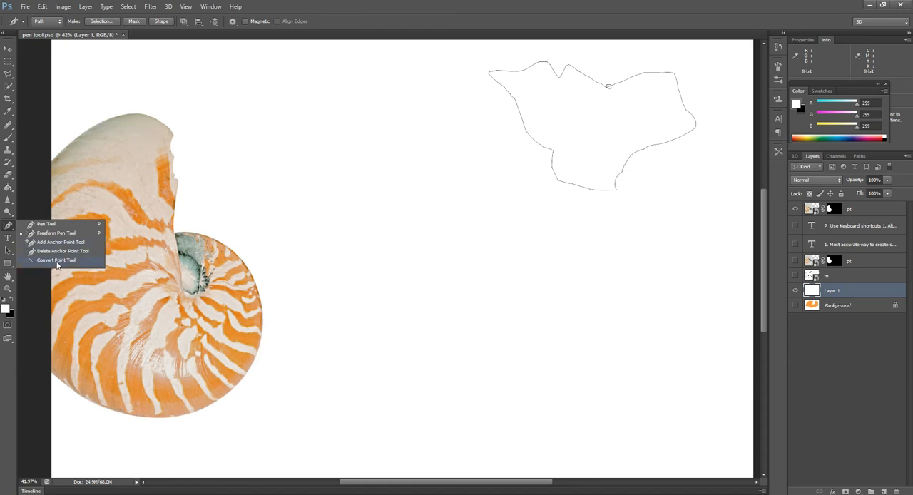
{"action": "left_click", "coordinate": [43, 224]}
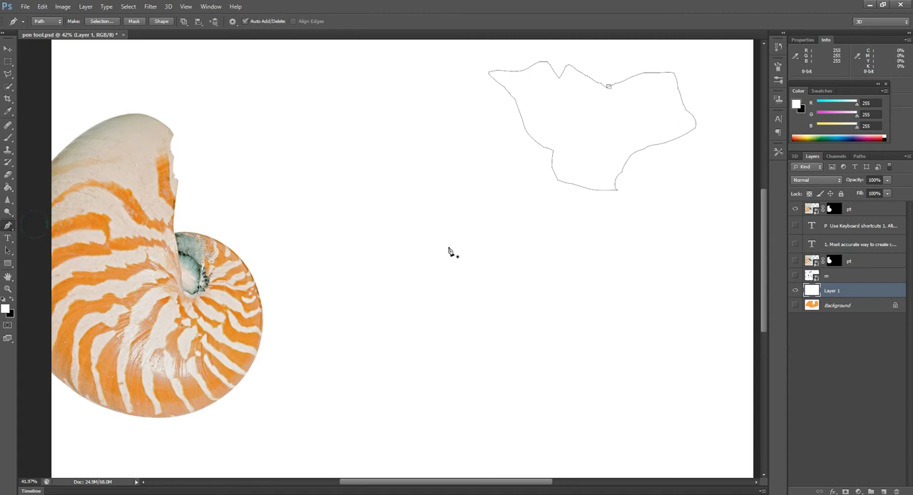
{"action": "left_click", "coordinate": [335, 291]}
{"action": "left_click_drag", "start_coordinate": [497, 266], "coordinate": [563, 310]}
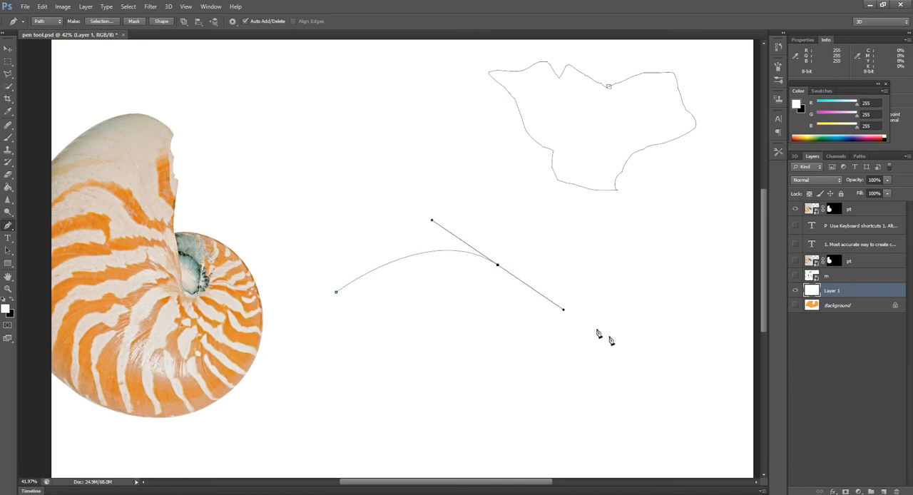
{"action": "left_click_drag", "start_coordinate": [679, 302], "coordinate": [715, 249]}
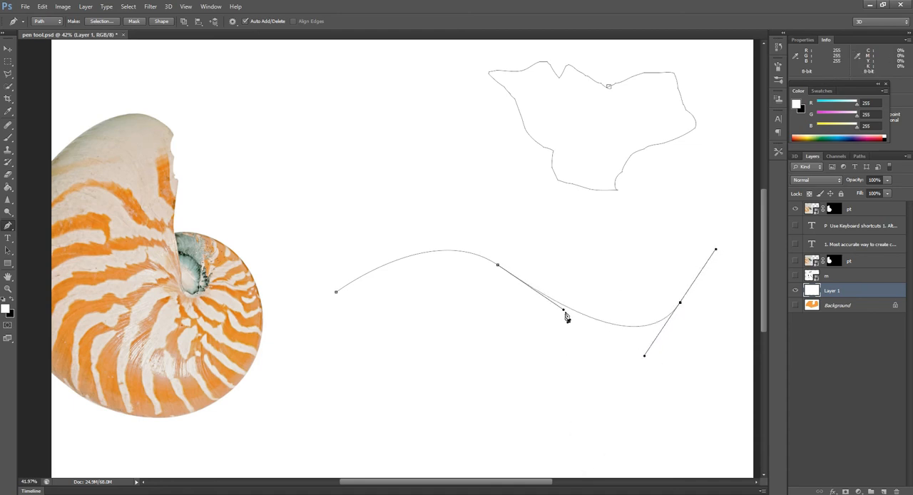
{"action": "left_click_drag", "start_coordinate": [565, 313], "coordinate": [543, 315]}
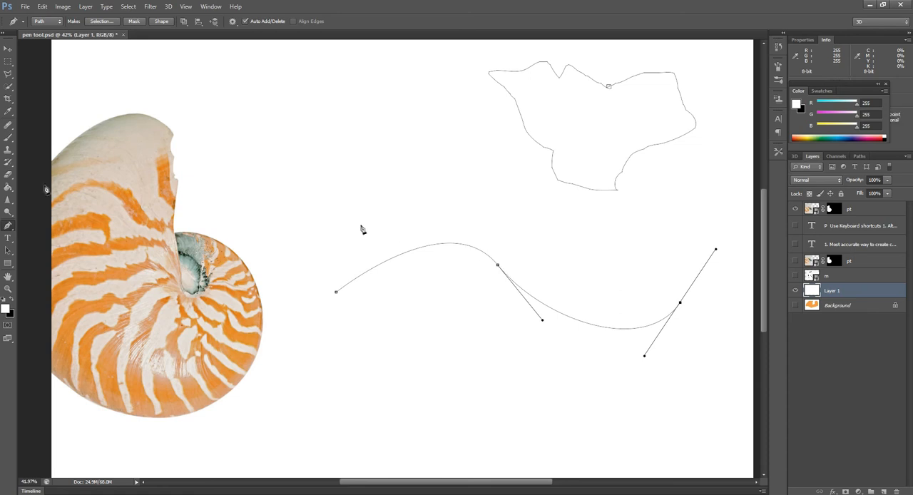
Step: Add an anchor point to each of the S-curve's two segments with the Add Anchor Point tool
{"action": "left_click", "coordinate": [8, 226]}
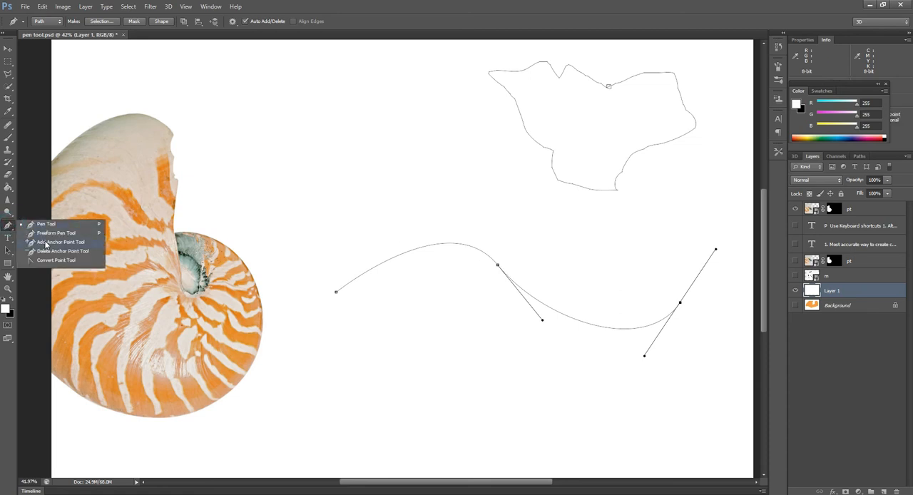
{"action": "left_click", "coordinate": [45, 242]}
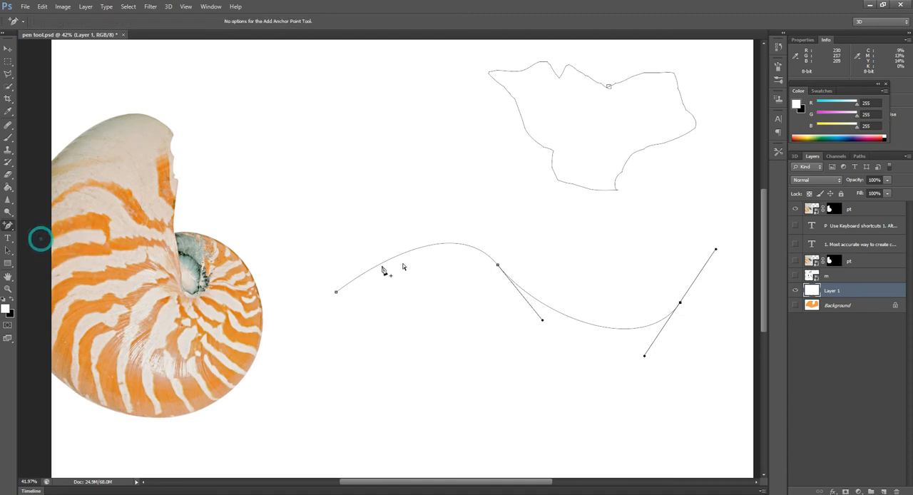
{"action": "left_click", "coordinate": [418, 249]}
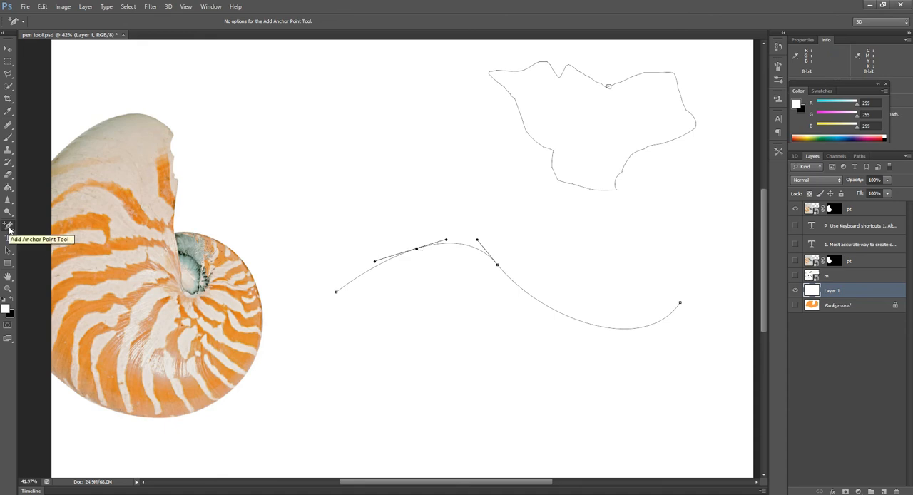
{"action": "left_click", "coordinate": [564, 317]}
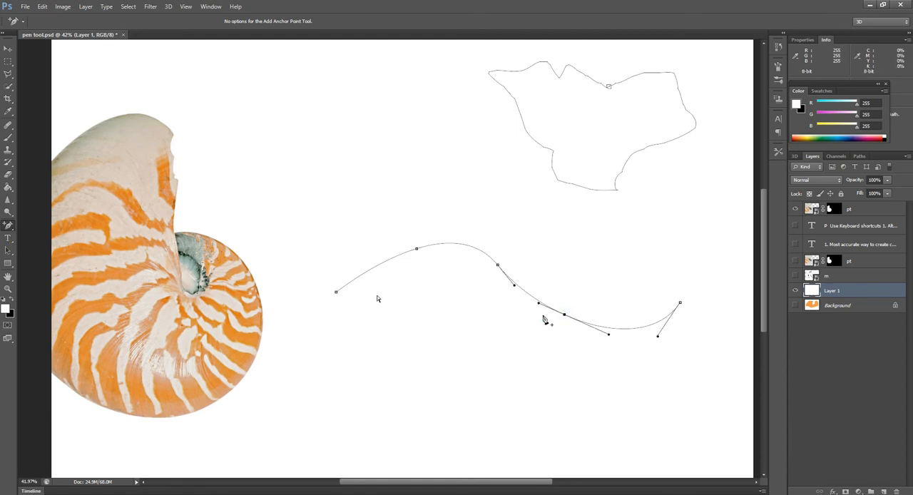
Step: Remove the two added anchor points from the S-curve with the Delete Anchor Point tool
{"action": "right_click", "coordinate": [9, 225]}
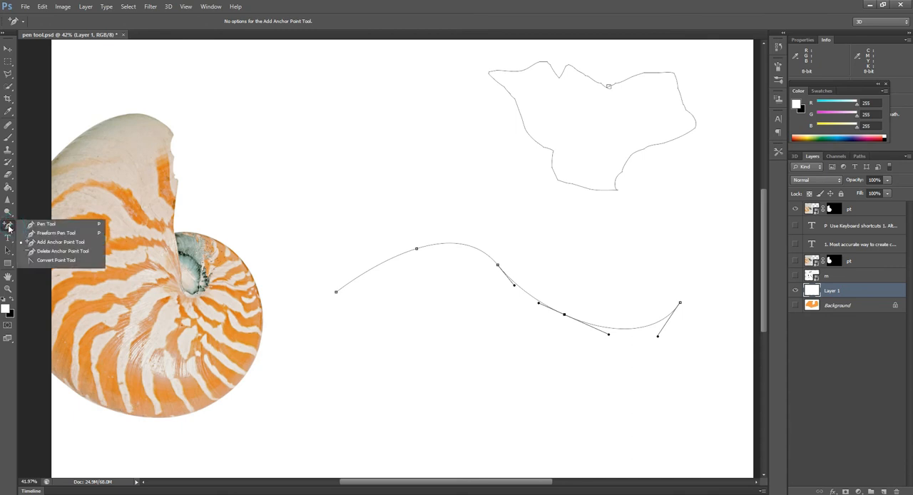
{"action": "left_click", "coordinate": [57, 251]}
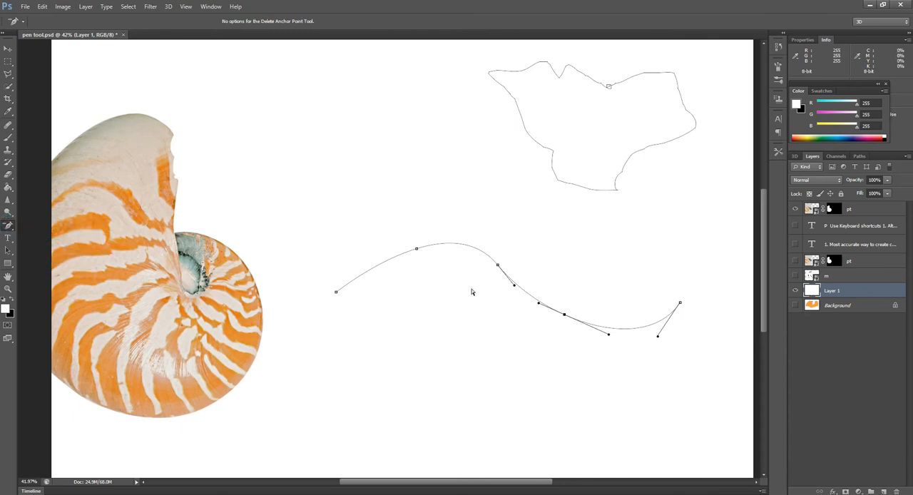
{"action": "left_click", "coordinate": [417, 250]}
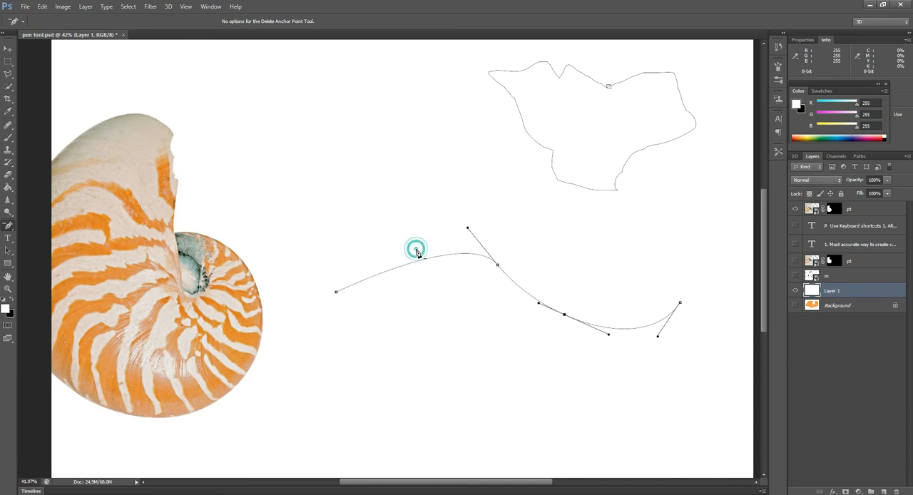
{"action": "left_click", "coordinate": [563, 314]}
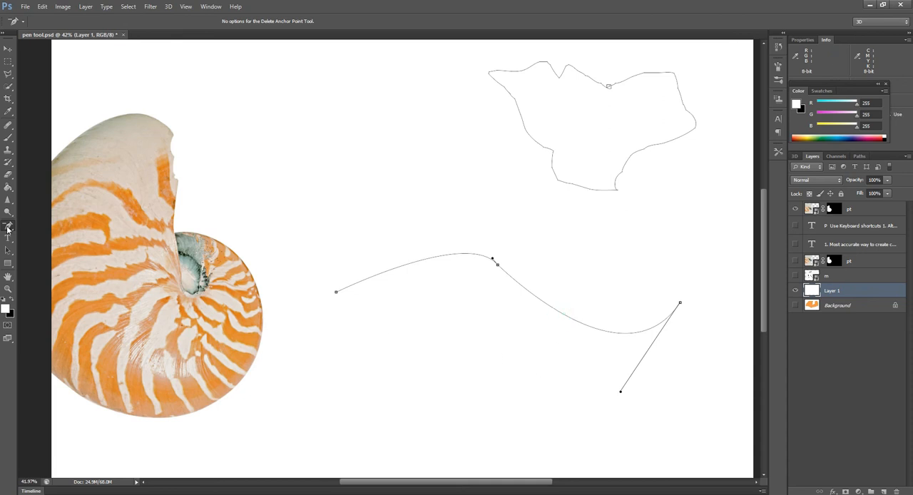
Step: Swing the middle anchor's outgoing handle down and to the left with the Convert Point tool, making a sharp corner in the curve
{"action": "left_click", "coordinate": [8, 226]}
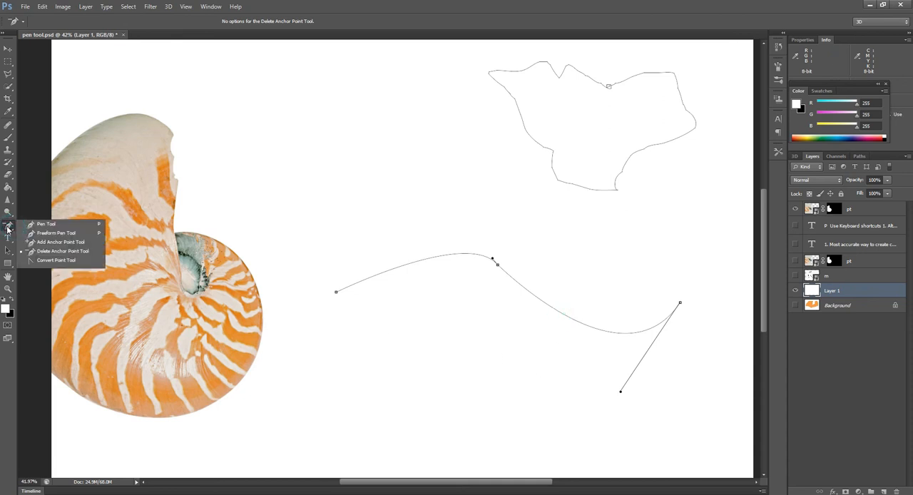
{"action": "left_click", "coordinate": [49, 261]}
{"action": "left_click_drag", "start_coordinate": [494, 259], "coordinate": [431, 368]}
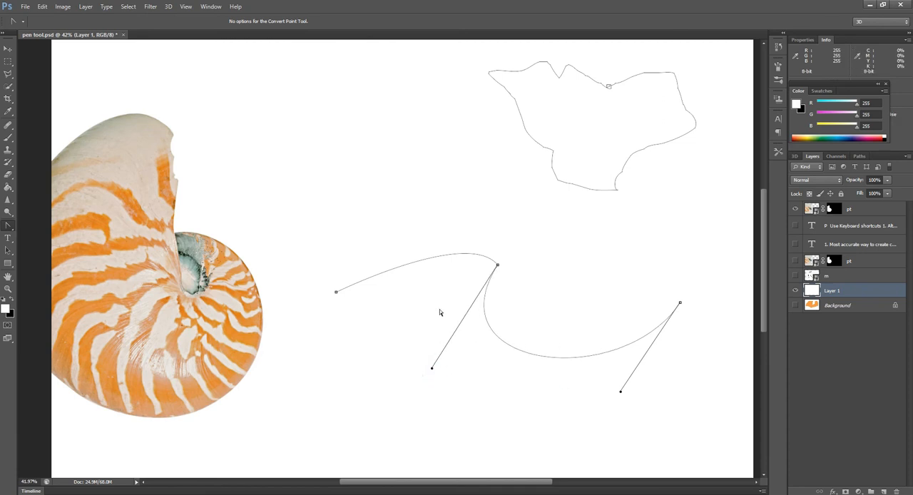
Step: Add an anchor point at the bottom of the deep curve using the regular Pen tool
{"action": "left_click", "coordinate": [8, 224]}
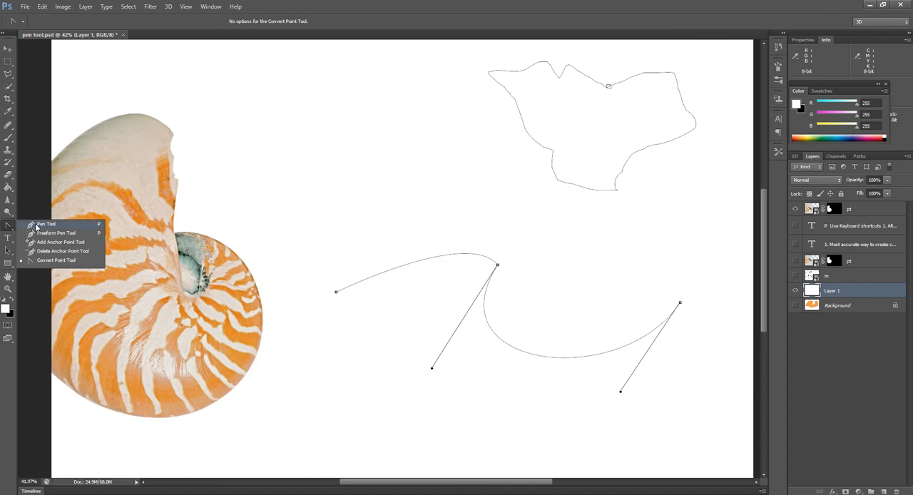
{"action": "left_click", "coordinate": [35, 227]}
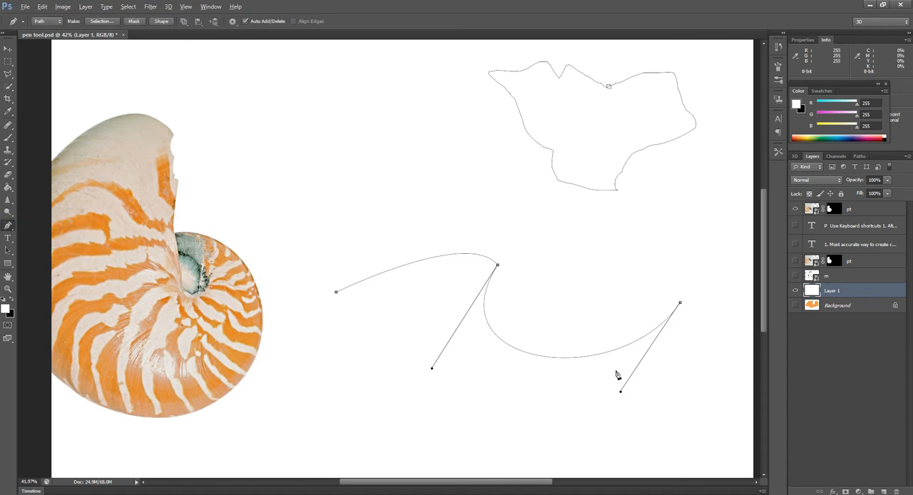
{"action": "scroll", "coordinate": [615, 373], "scroll_direction": "up", "scroll_amount": 2}
{"action": "scroll", "coordinate": [611, 370], "scroll_direction": "up", "scroll_amount": 5}
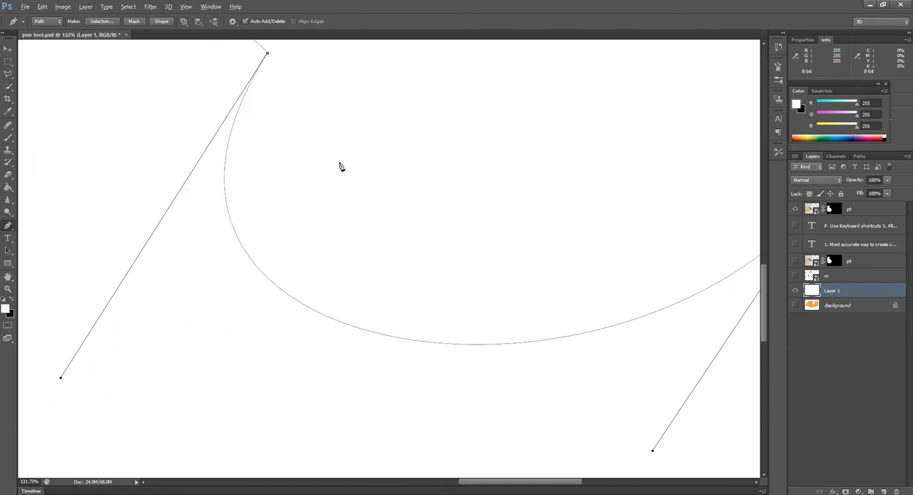
{"action": "scroll", "coordinate": [271, 184], "scroll_direction": "down", "scroll_amount": 1}
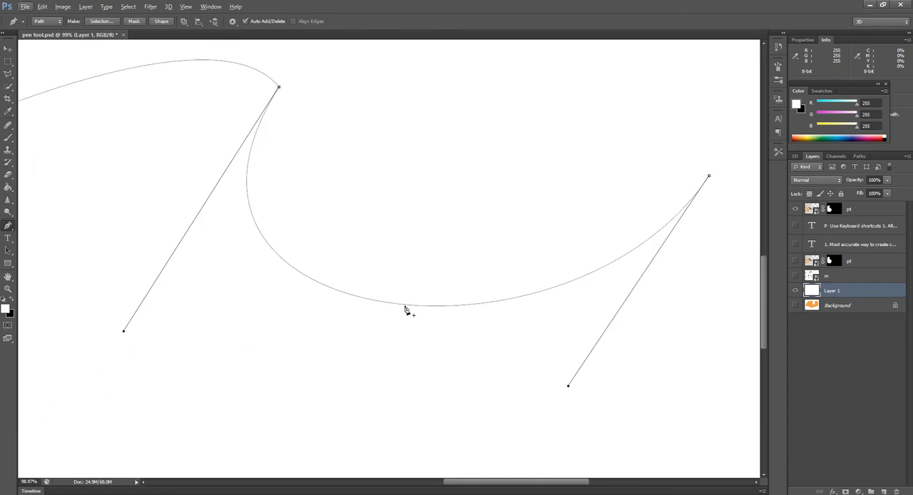
{"action": "left_click", "coordinate": [401, 306]}
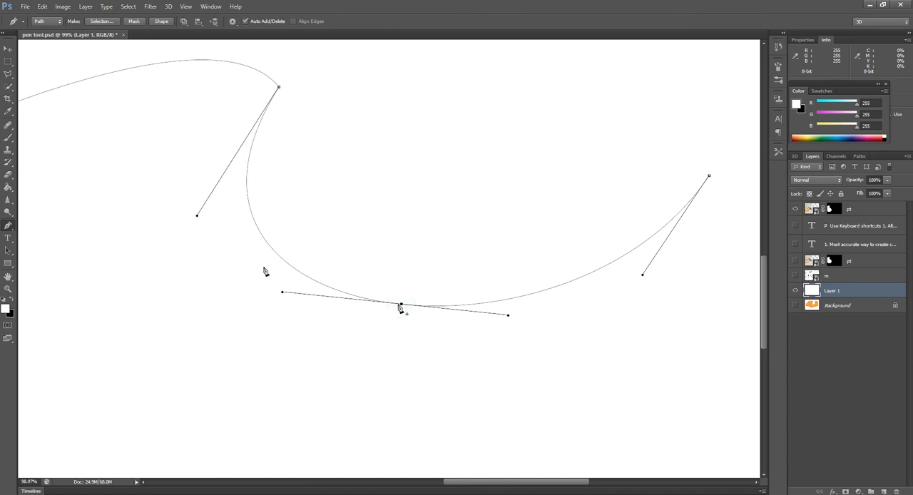
Step: Remove the anchor point at the bottom of the deep curve and add a new one there with the regular Pen tool
{"action": "right_click", "coordinate": [8, 227]}
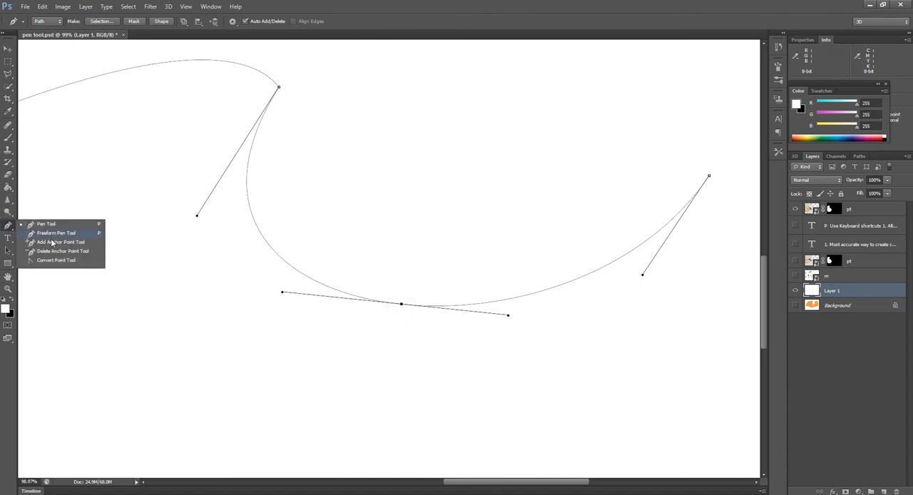
{"action": "left_click", "coordinate": [49, 224]}
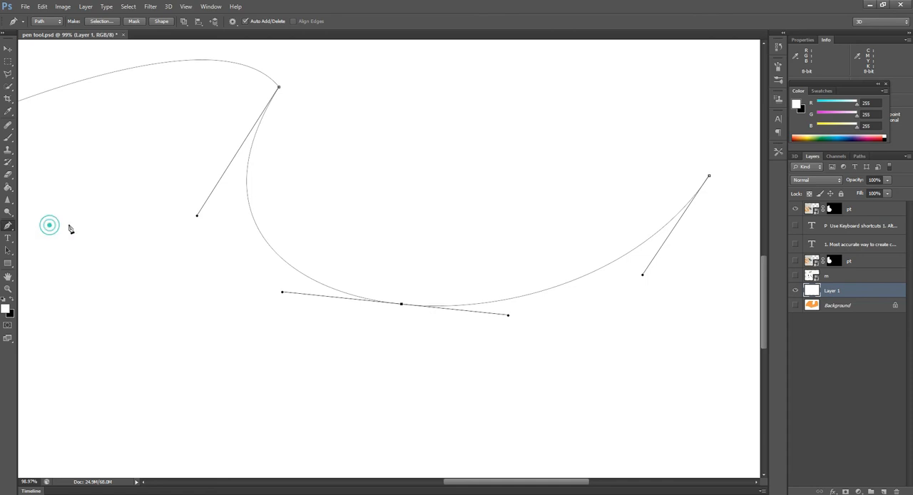
{"action": "left_click", "coordinate": [402, 304]}
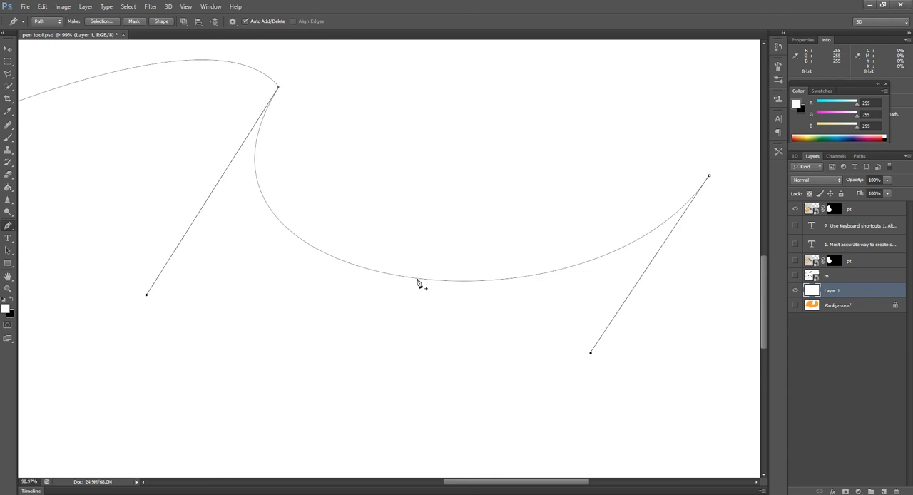
{"action": "left_click", "coordinate": [417, 278]}
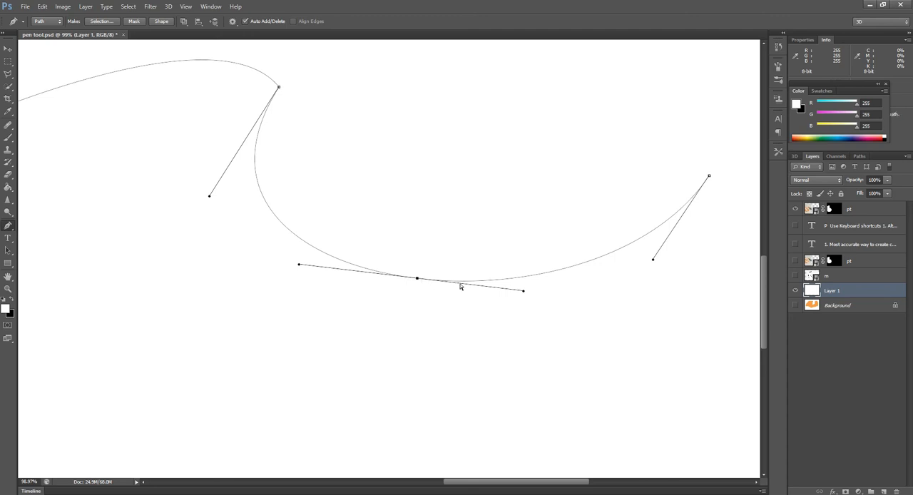
Step: Reshape the curve at the new anchor by swinging and lengthening its outgoing handle upward and pulling its incoming handle out to the left
{"action": "left_click_drag", "start_coordinate": [523, 292], "coordinate": [451, 176]}
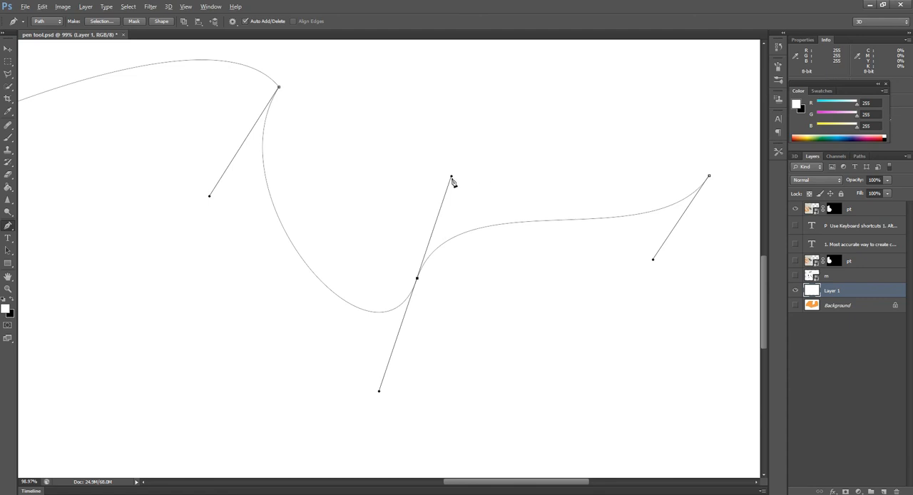
{"action": "left_click_drag", "start_coordinate": [451, 177], "coordinate": [490, 71]}
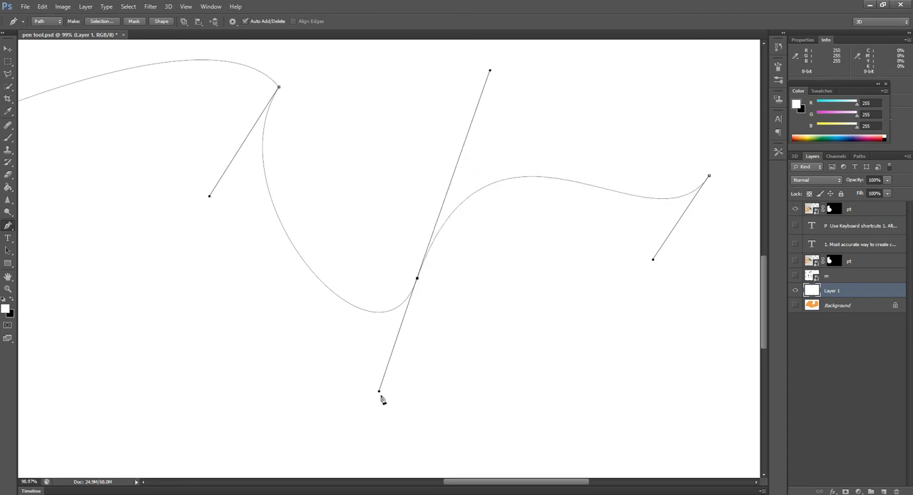
{"action": "left_click_drag", "start_coordinate": [378, 392], "coordinate": [213, 399]}
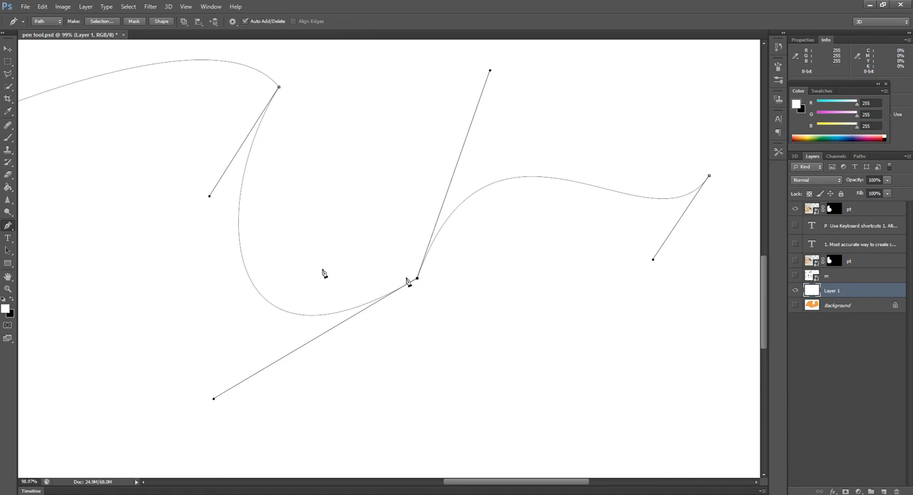
Step: Swing the new anchor's outgoing handle down and to the right with the Convert Point tool, making a sharp corner between two deep curves
{"action": "left_click", "coordinate": [10, 232]}
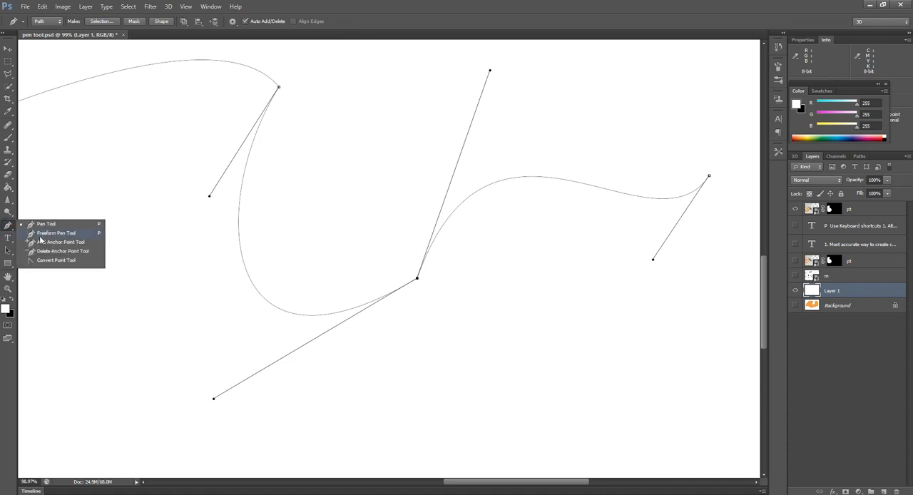
{"action": "left_click", "coordinate": [52, 260]}
{"action": "left_click", "coordinate": [46, 259]}
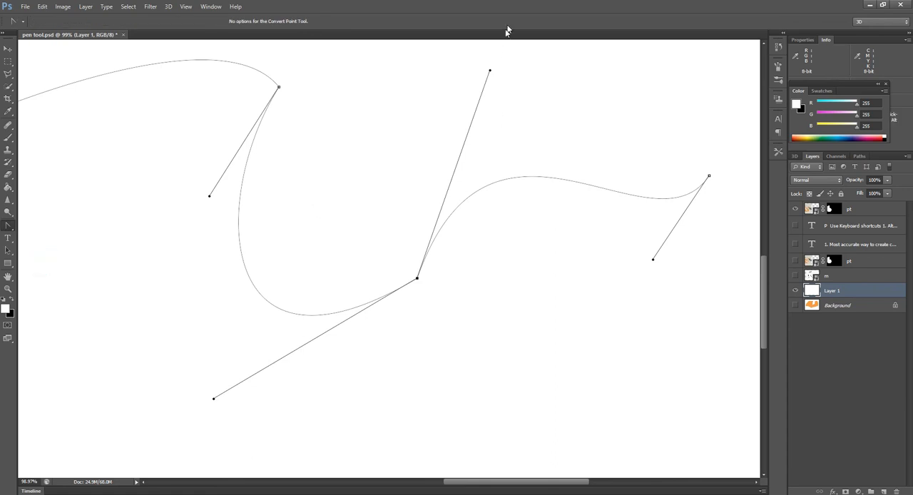
{"action": "left_click_drag", "start_coordinate": [489, 71], "coordinate": [510, 436]}
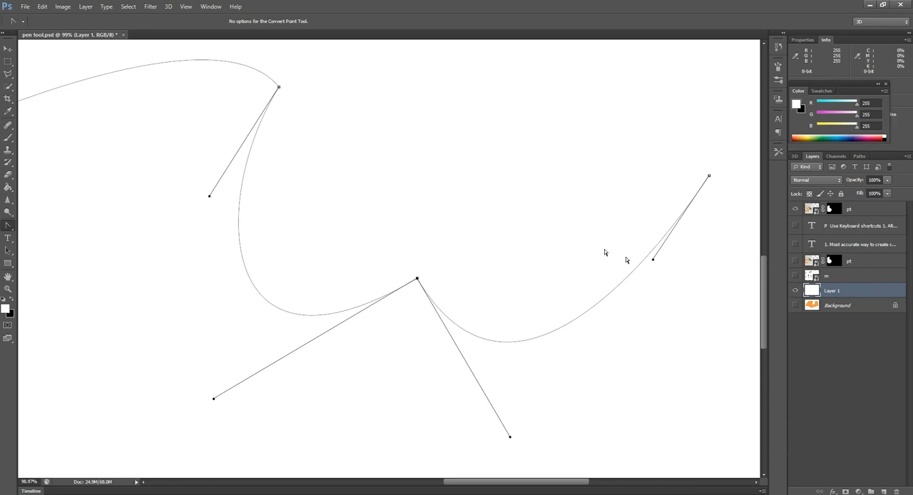
Step: Extend the path from its right end to an anchor near the top of the shell and close it at its starting point
{"action": "key", "text": "ctrl+0"}
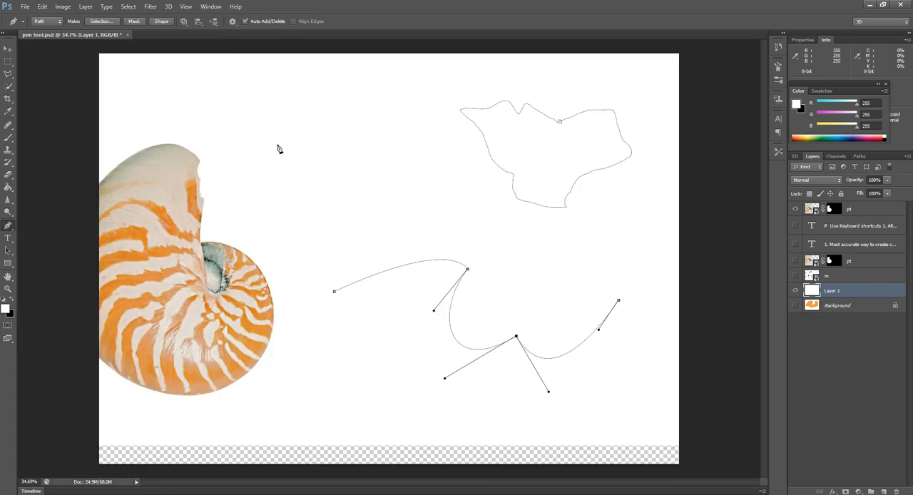
{"action": "left_click", "coordinate": [275, 148]}
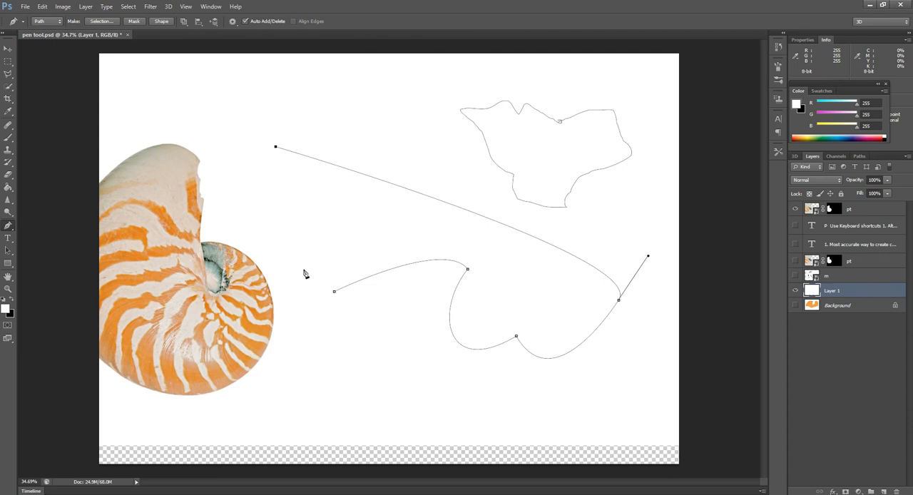
{"action": "left_click", "coordinate": [333, 291]}
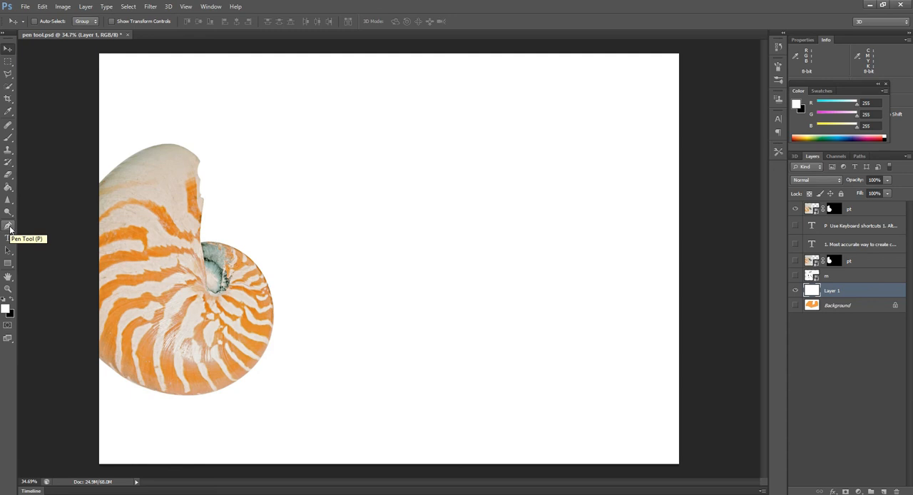
Step: Draw a closed curved outline with a pointed top to the right of the shell, using the Pen tool in Shape mode
{"action": "left_click", "coordinate": [8, 227]}
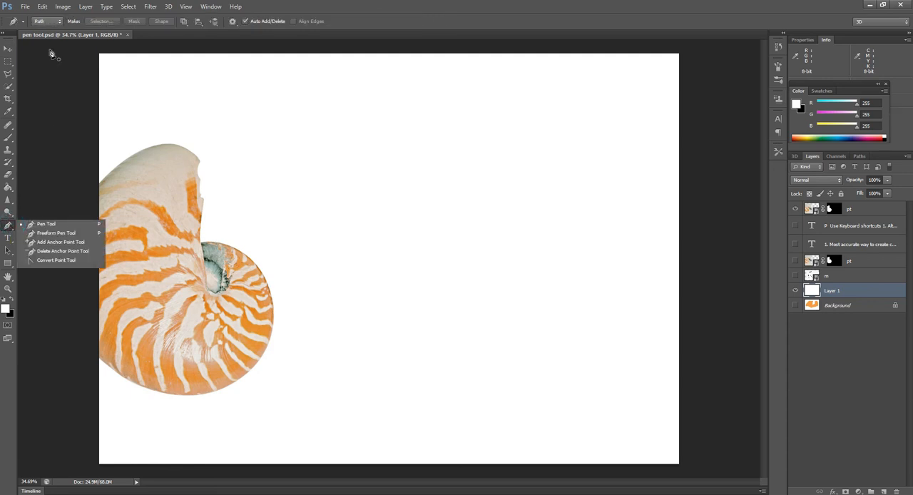
{"action": "left_click", "coordinate": [50, 21]}
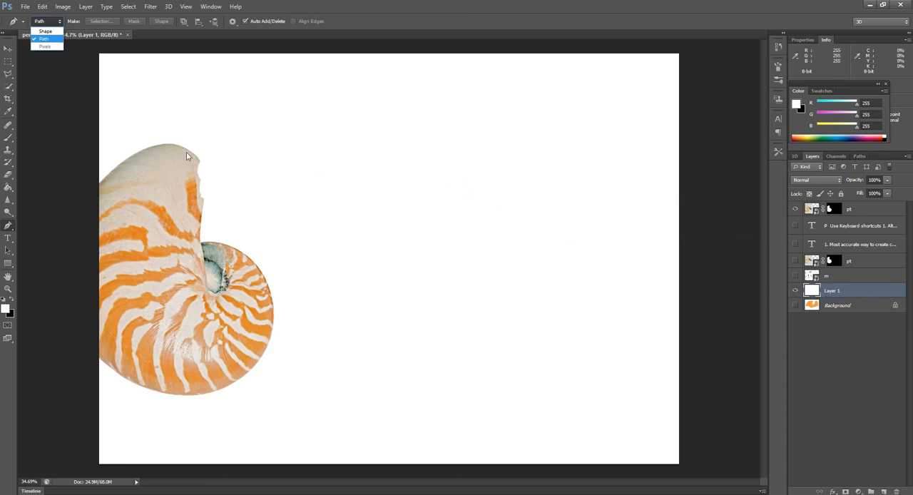
{"action": "left_click", "coordinate": [44, 31]}
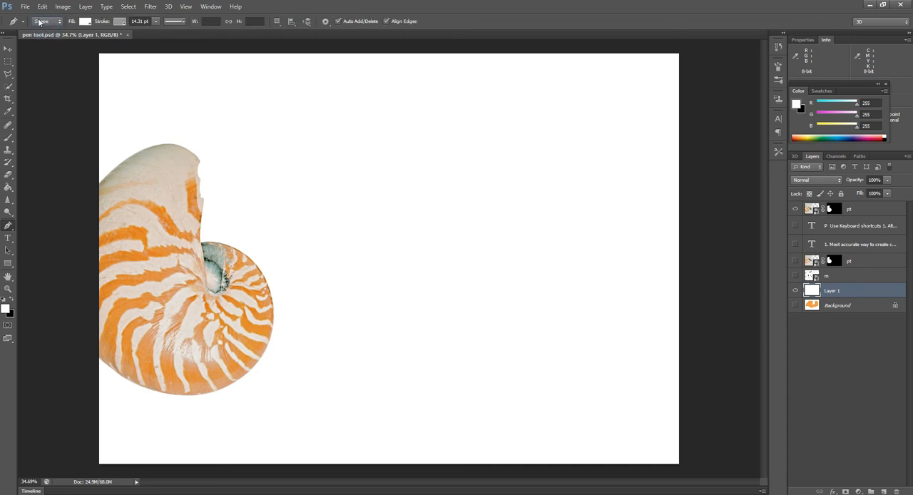
{"action": "left_click", "coordinate": [9, 226]}
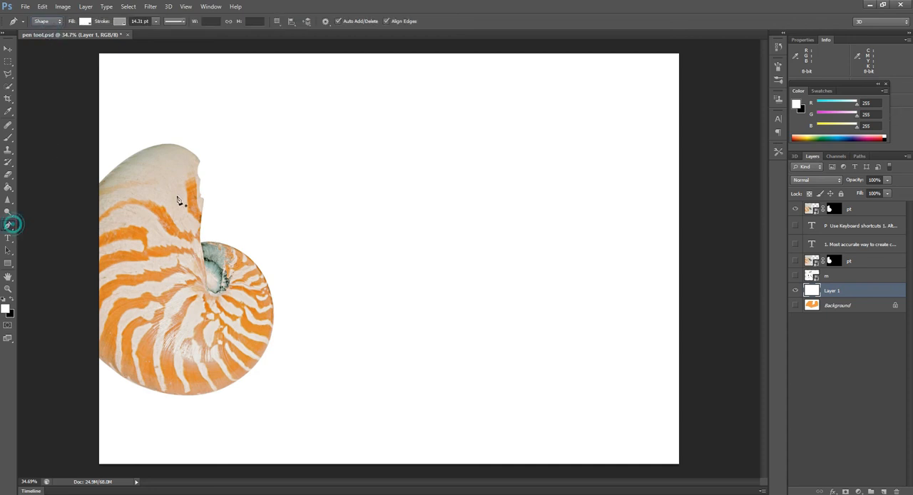
{"action": "left_click", "coordinate": [426, 121]}
{"action": "left_click_drag", "start_coordinate": [539, 184], "coordinate": [544, 264]}
{"action": "mouse_move", "coordinate": [531, 346]}
{"action": "left_mouse_down"}
{"action": "mouse_move", "coordinate": [520, 361]}
{"action": "mouse_move", "coordinate": [460, 378]}
{"action": "left_mouse_up"}
{"action": "left_click_drag", "start_coordinate": [346, 307], "coordinate": [316, 264]}
{"action": "left_click_drag", "start_coordinate": [293, 191], "coordinate": [313, 144]}
{"action": "left_click_drag", "start_coordinate": [358, 105], "coordinate": [390, 77]}
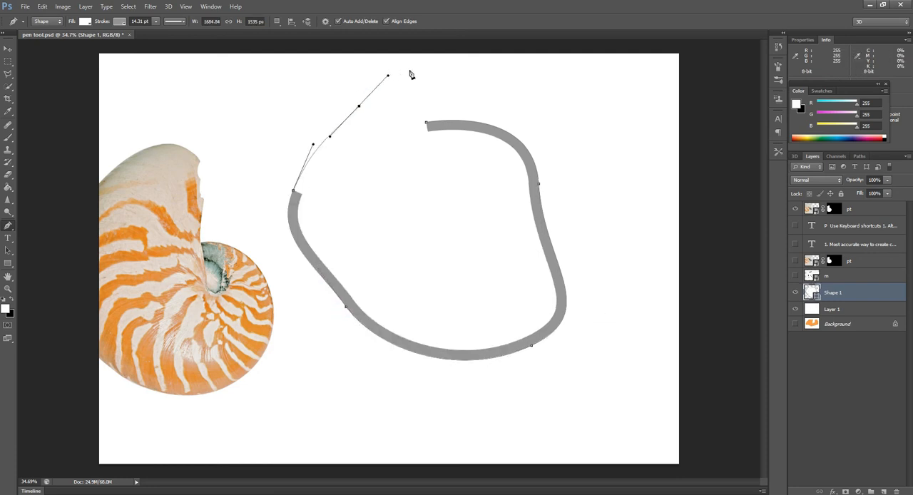
{"action": "left_click", "coordinate": [410, 71]}
{"action": "left_click", "coordinate": [426, 124]}
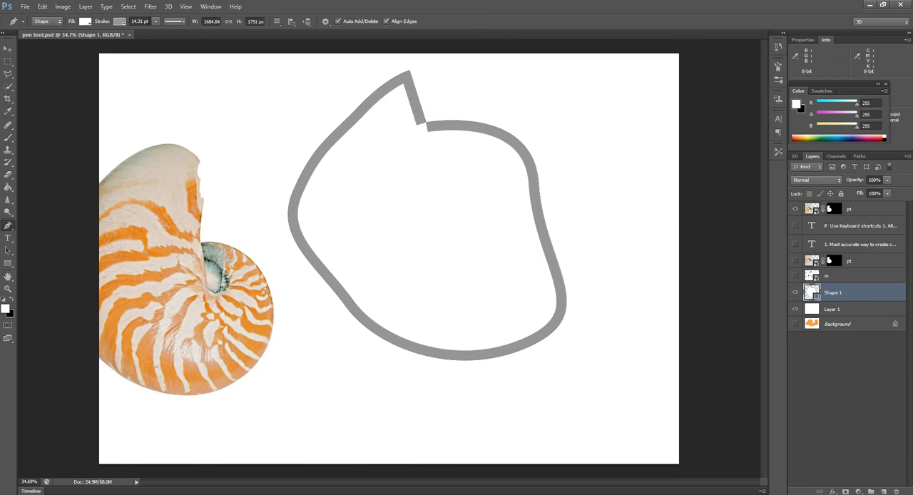
Step: Set the shape's stroke width to 4.28 pt and its stroke color to blue
{"action": "left_click", "coordinate": [155, 21]}
{"action": "mouse_move", "coordinate": [154, 30]}
{"action": "left_mouse_down"}
{"action": "mouse_move", "coordinate": [142, 31]}
{"action": "mouse_move", "coordinate": [185, 34]}
{"action": "mouse_move", "coordinate": [148, 34]}
{"action": "left_mouse_up"}
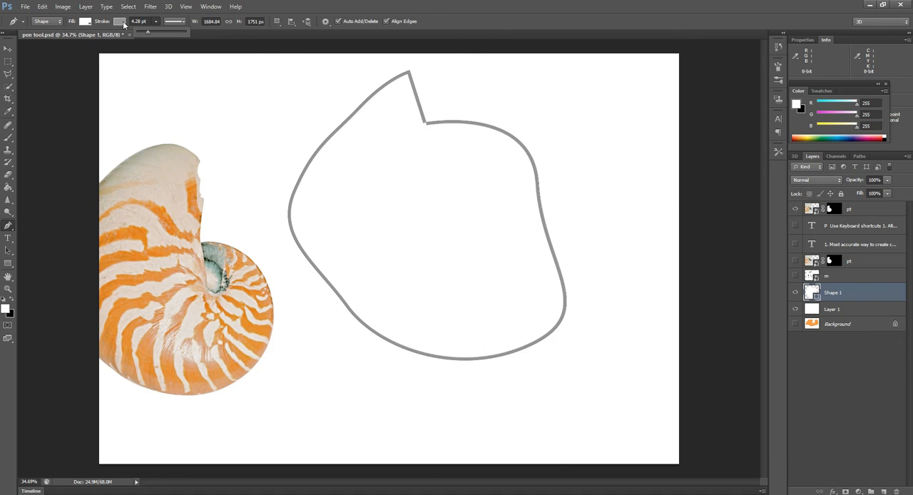
{"action": "left_click", "coordinate": [123, 24]}
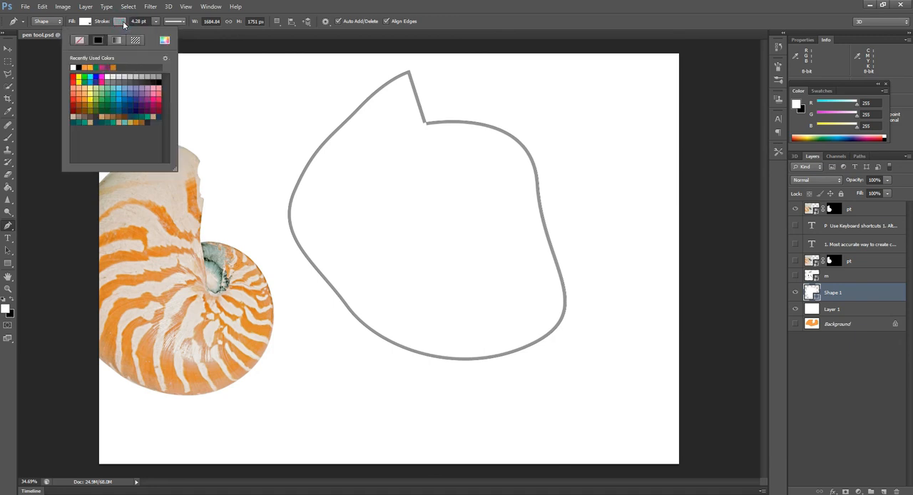
{"action": "left_click", "coordinate": [95, 77]}
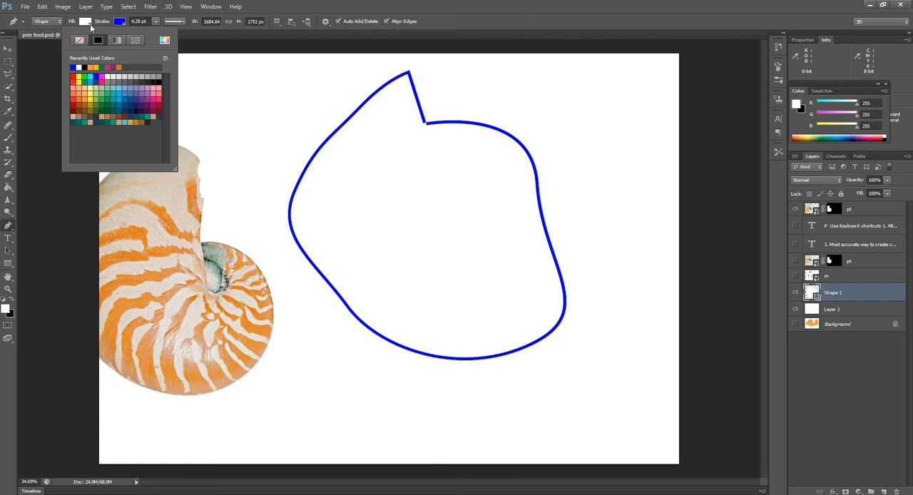
Step: Try solid green, cyan and Darker Cyan fills on the shape
{"action": "left_click", "coordinate": [90, 26]}
{"action": "left_click", "coordinate": [89, 26]}
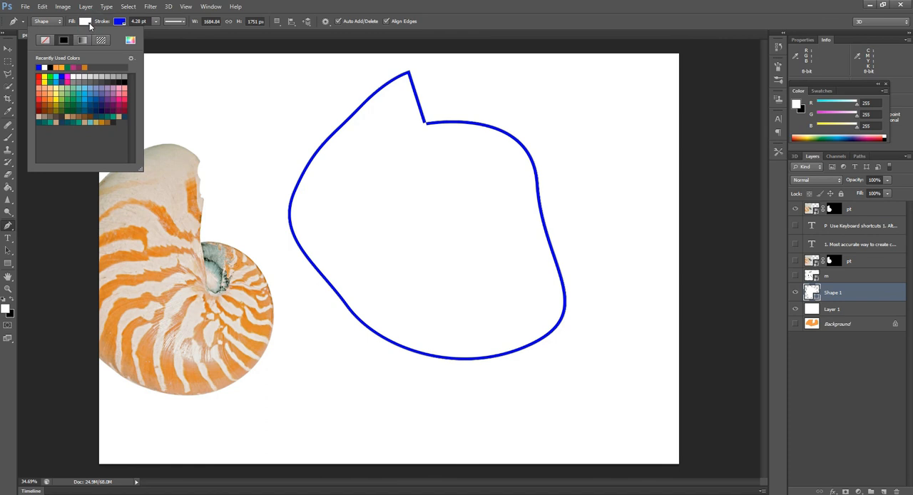
{"action": "left_click", "coordinate": [80, 66]}
{"action": "left_click", "coordinate": [77, 66]}
{"action": "left_click", "coordinate": [88, 93]}
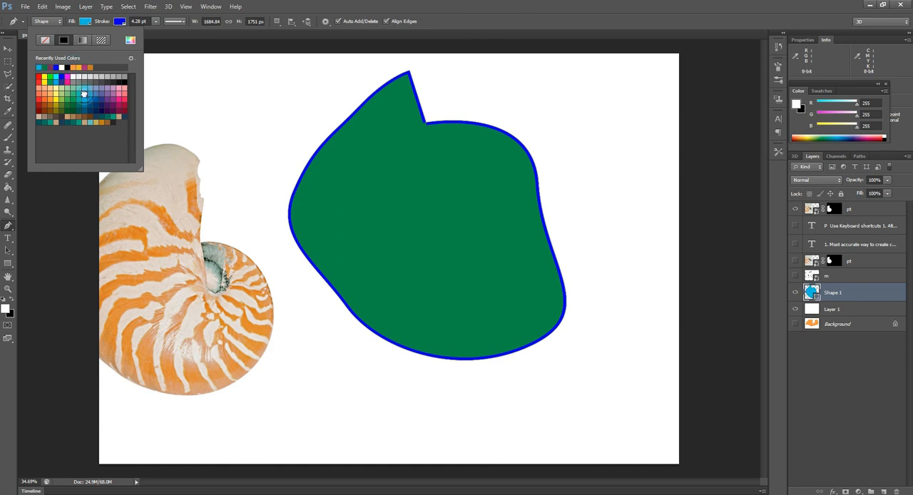
{"action": "left_click", "coordinate": [87, 106]}
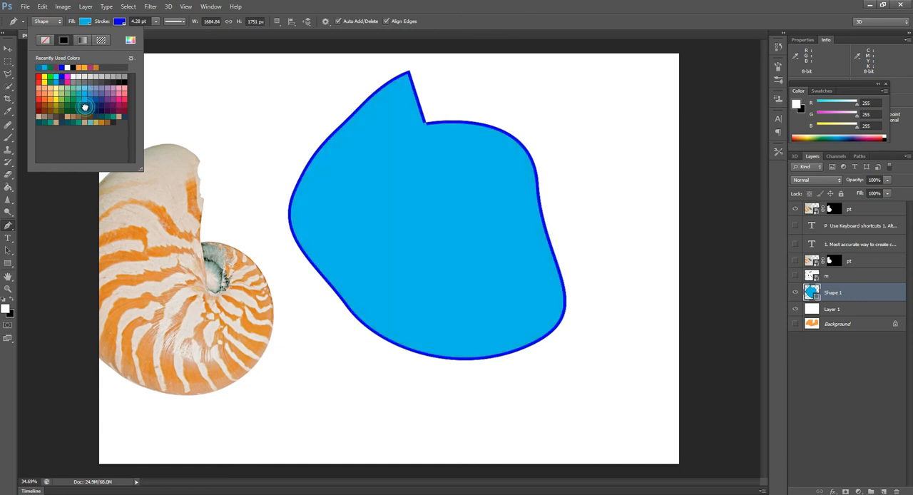
{"action": "left_click", "coordinate": [84, 111]}
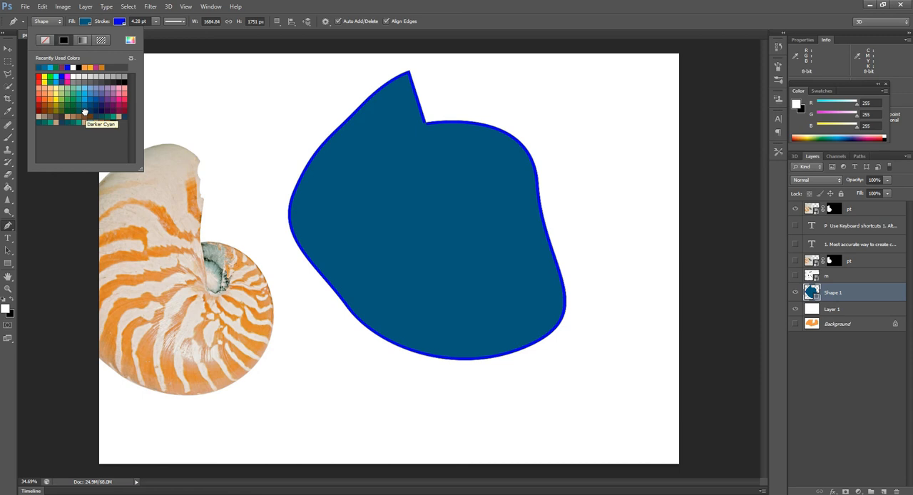
Step: Try a copper gradient fill and several pattern fills on the shape, including the two floral patterns
{"action": "left_click", "coordinate": [82, 40]}
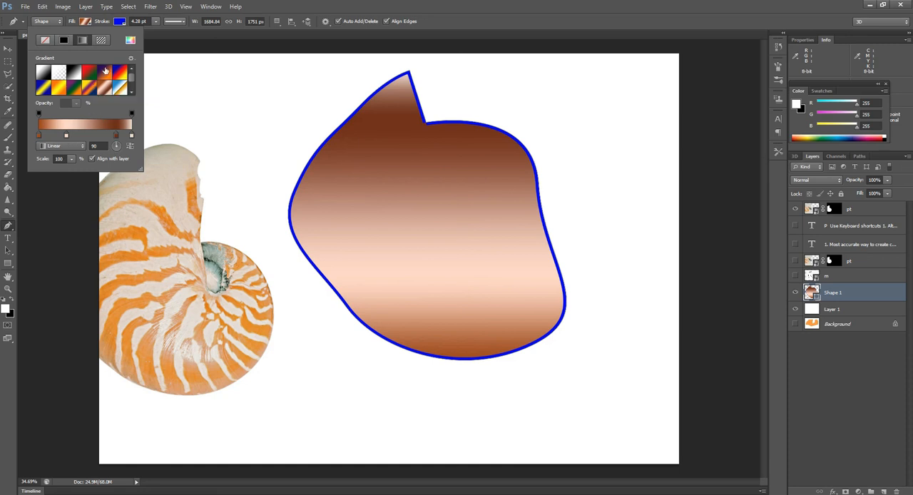
{"action": "left_click", "coordinate": [100, 40]}
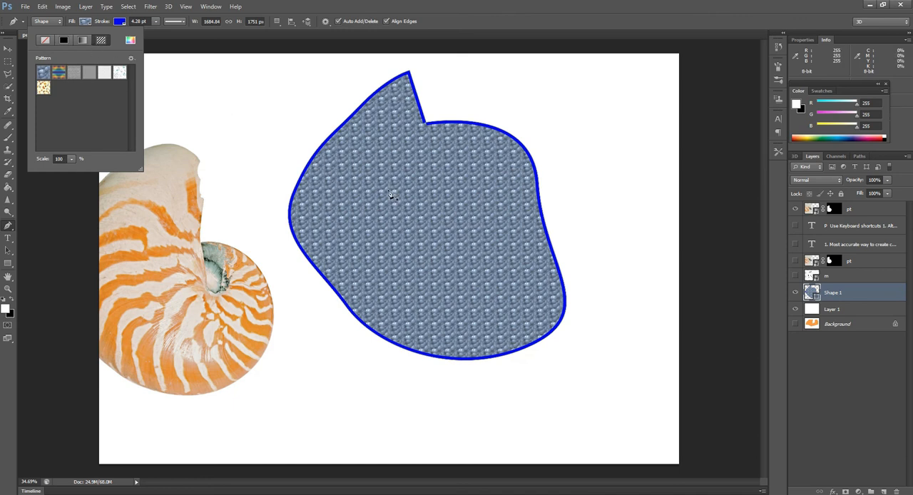
{"action": "left_click", "coordinate": [59, 72]}
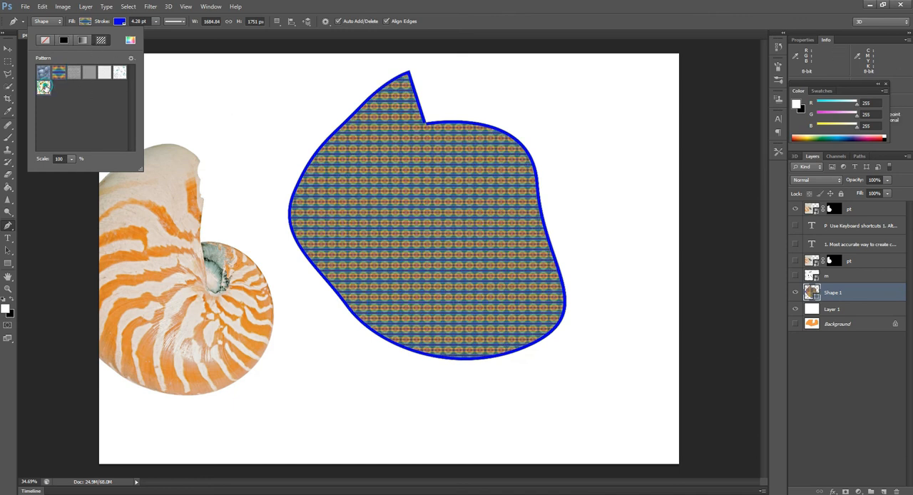
{"action": "left_click", "coordinate": [43, 87]}
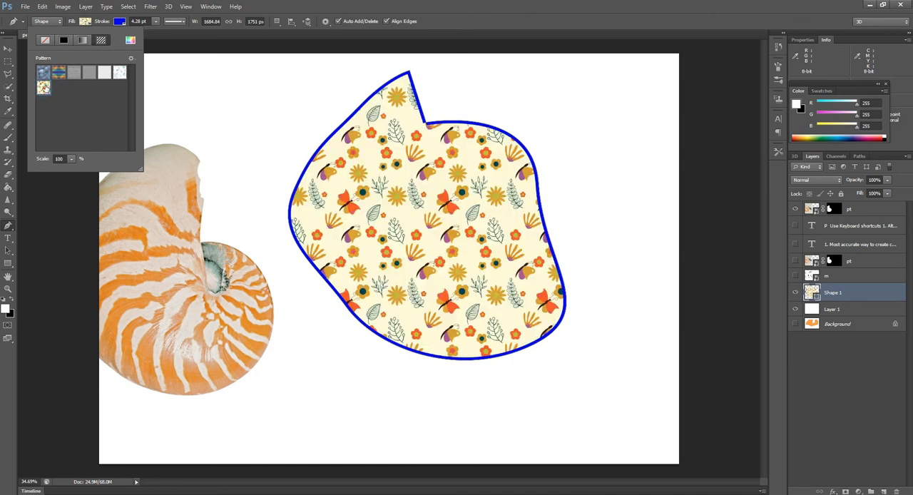
{"action": "left_click", "coordinate": [119, 73]}
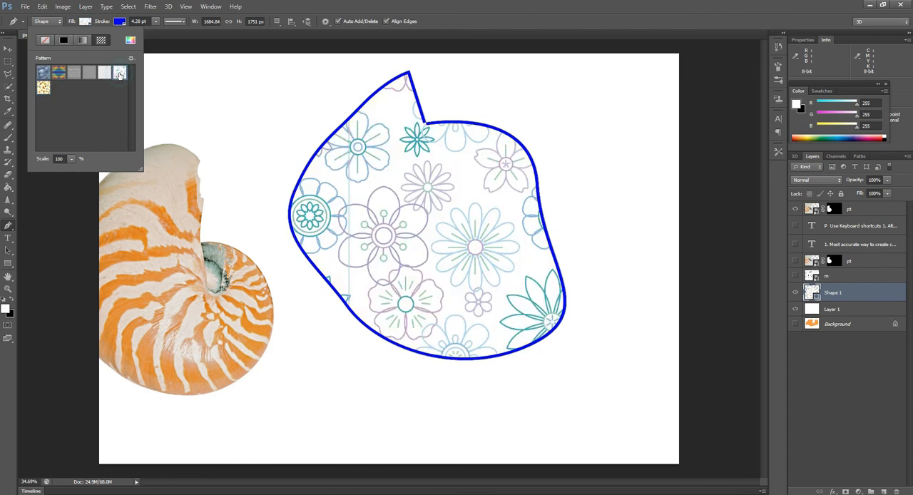
{"action": "left_click", "coordinate": [43, 87]}
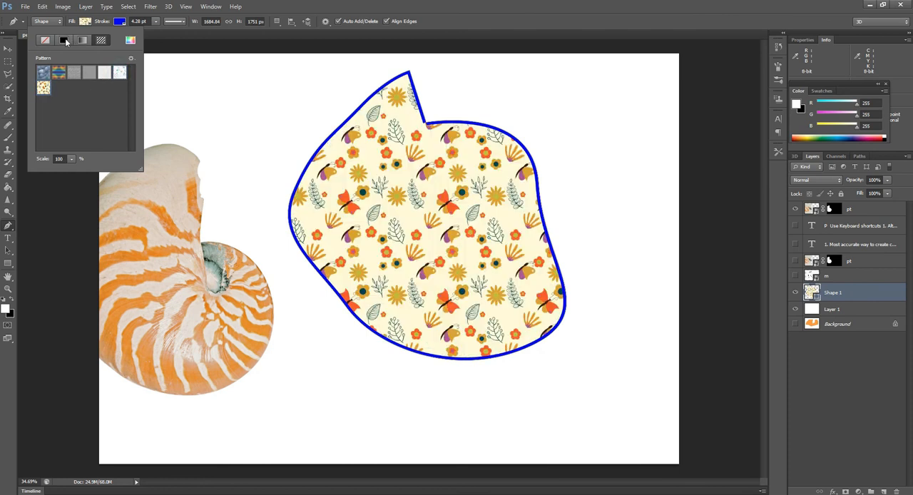
Step: Try a black-to-white gradient and no fill on the shape, and finish with a solid bright blue fill
{"action": "left_click", "coordinate": [64, 40]}
{"action": "left_click", "coordinate": [83, 40]}
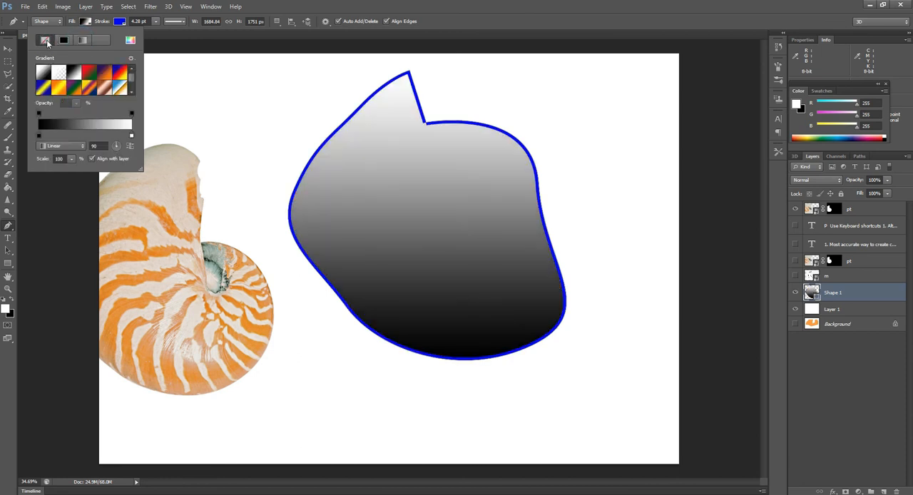
{"action": "left_click", "coordinate": [45, 40]}
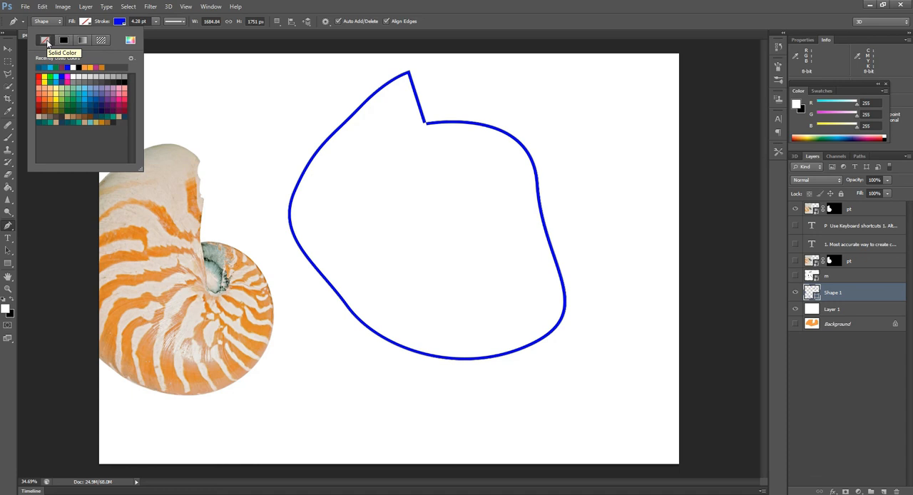
{"action": "left_click", "coordinate": [85, 40]}
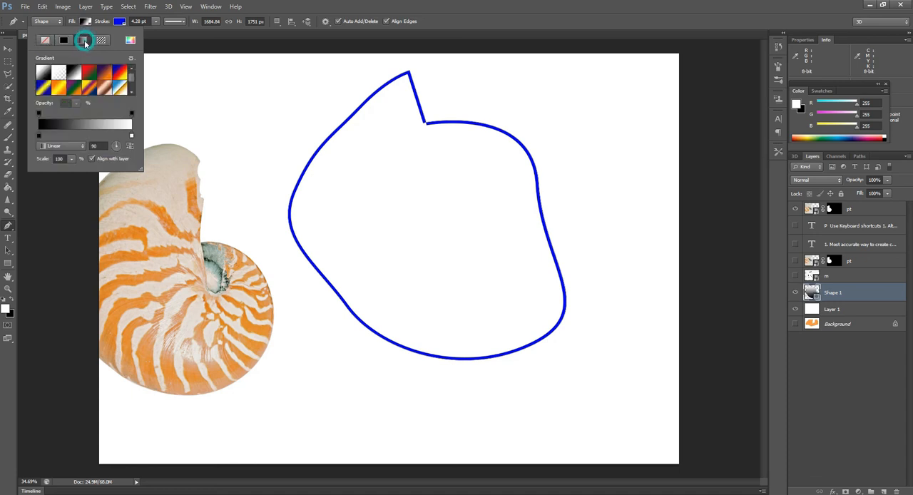
{"action": "left_click", "coordinate": [89, 71]}
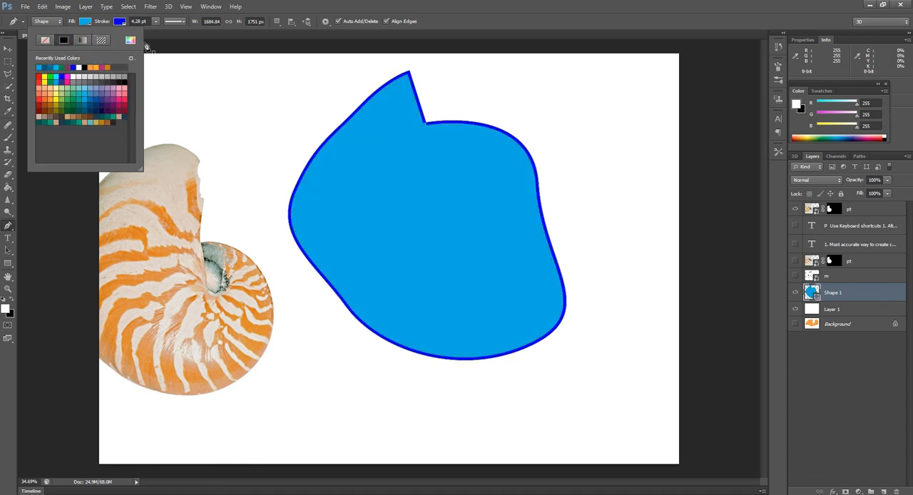
{"action": "left_click", "coordinate": [169, 48]}
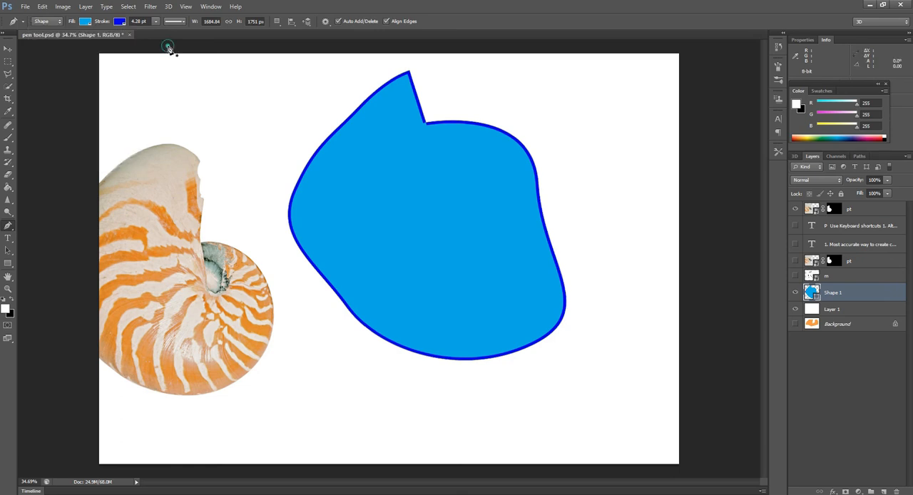
{"action": "left_click", "coordinate": [50, 22]}
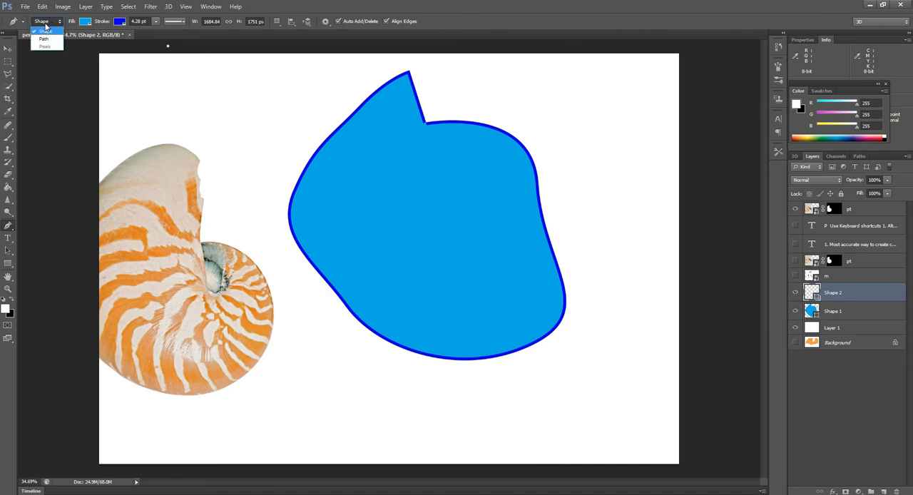
{"action": "left_click", "coordinate": [45, 30]}
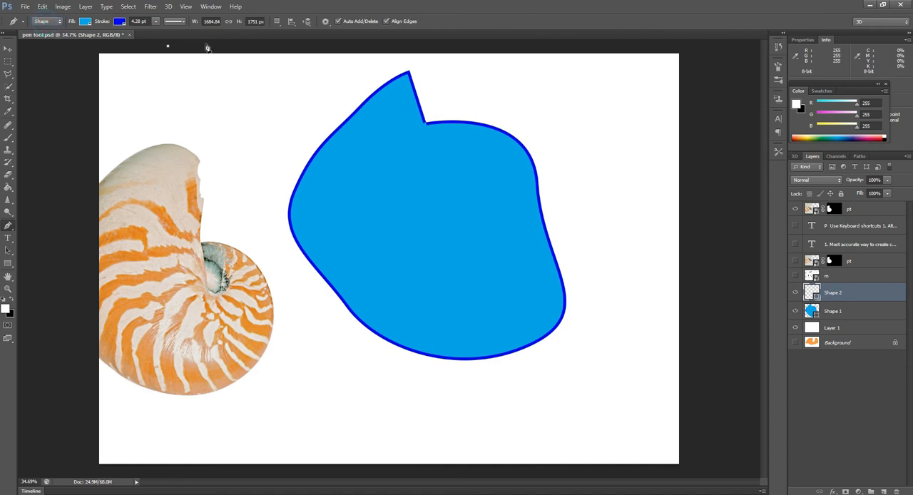